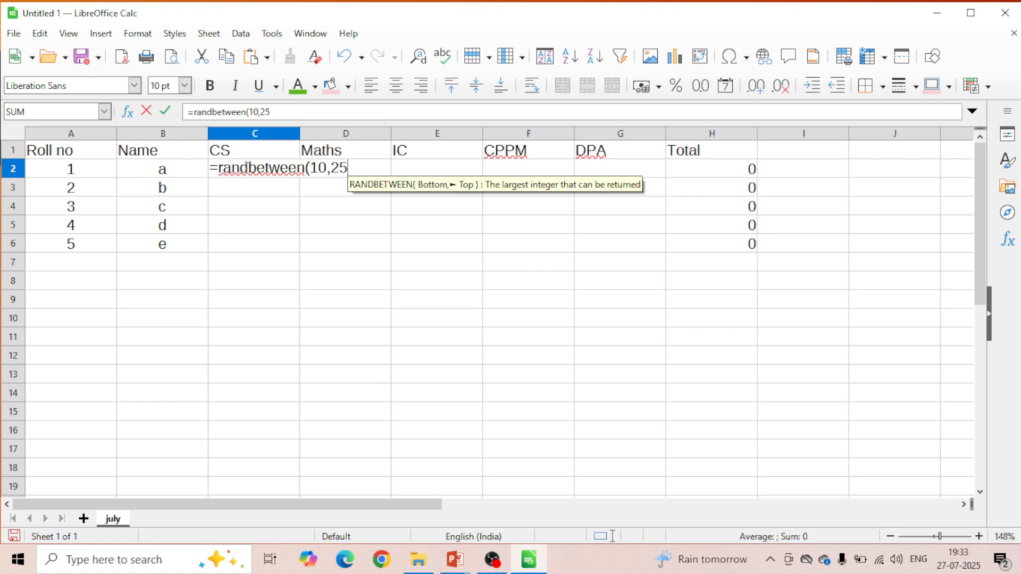
Step: Complete the formula =RANDBETWEEN(10,25) in C2 and fill it across all subject marks in C2:G6
type(")")
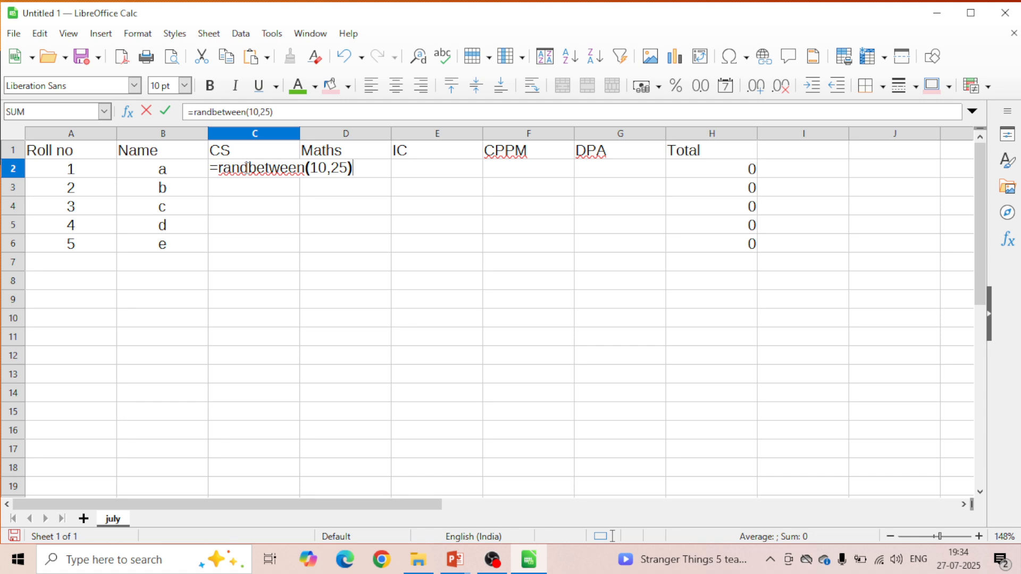
key("Return")
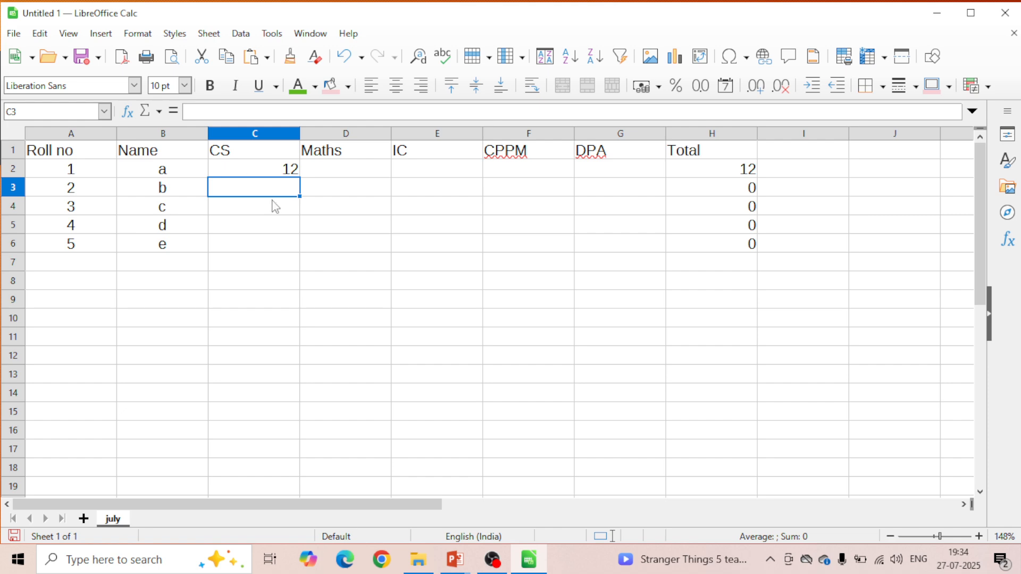
left_click(292, 171)
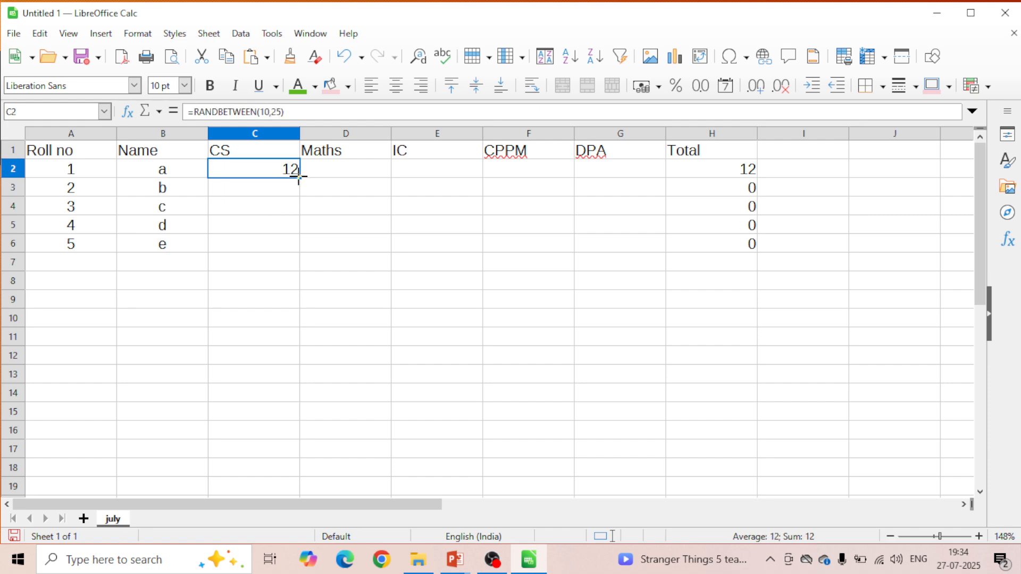
left_click_drag(299, 177, 627, 178)
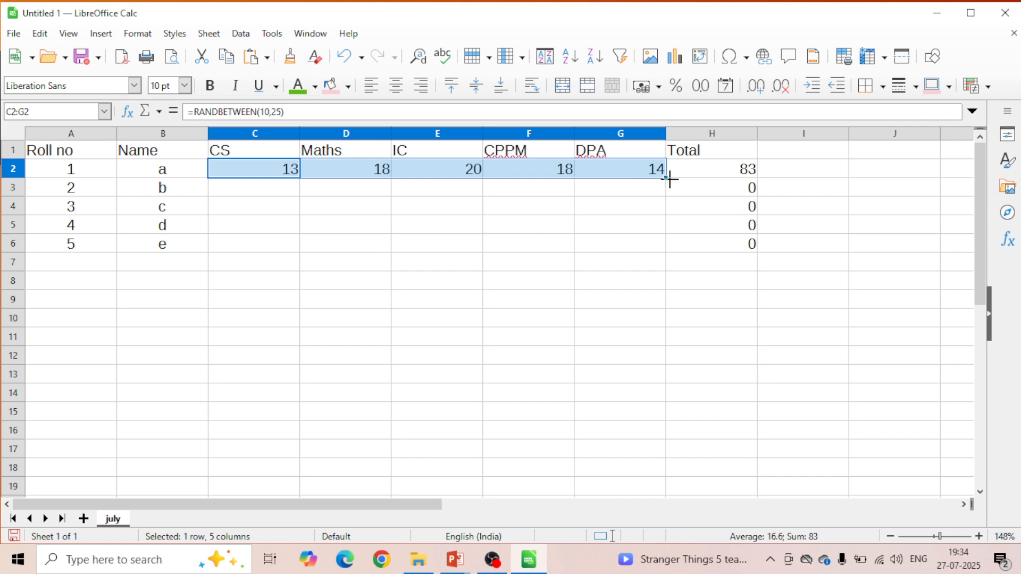
left_click_drag(665, 177, 659, 251)
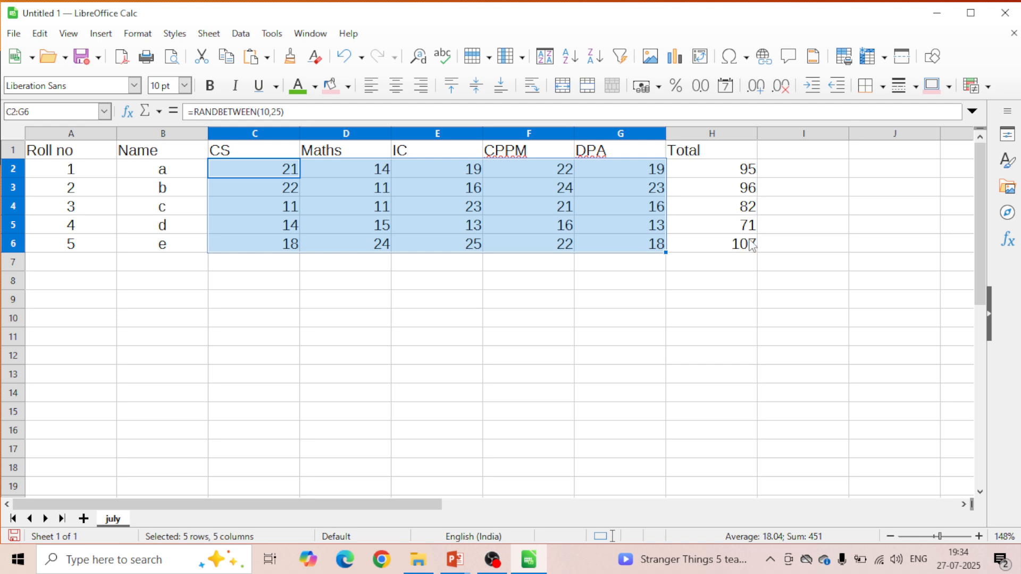
Step: Add a new sheet after july and name it "copied data"
left_click(83, 519)
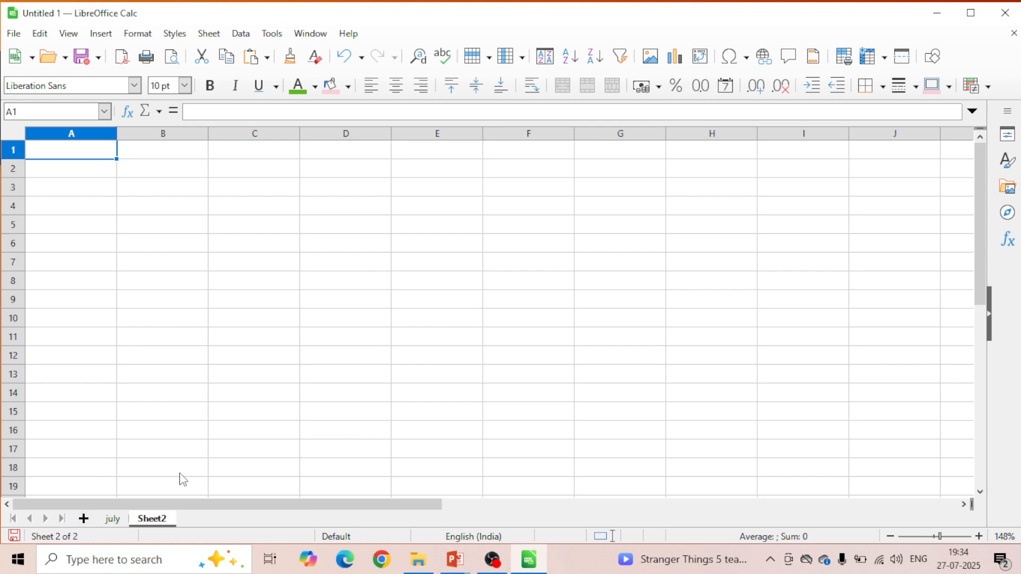
right_click(149, 524)
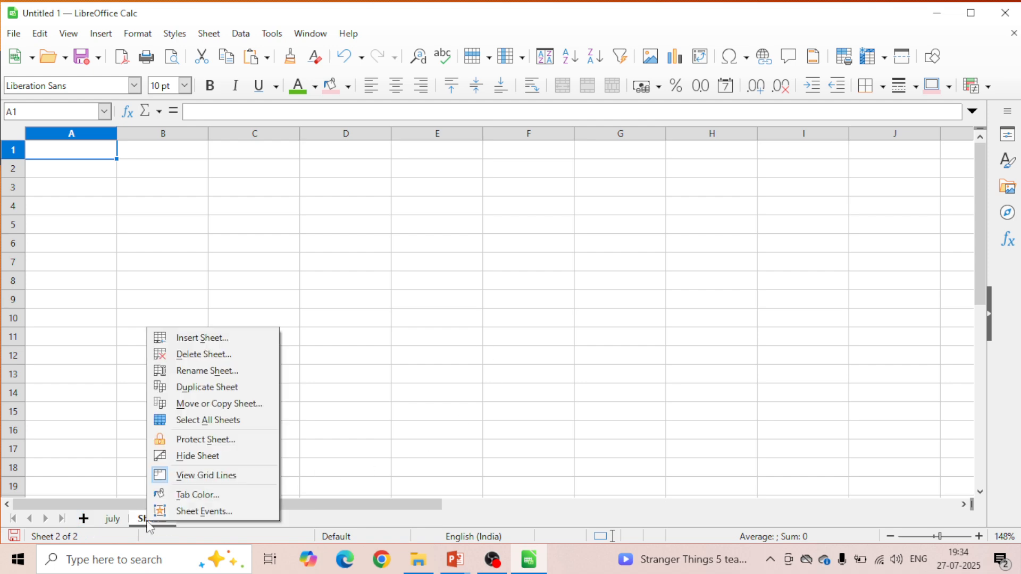
left_click(227, 372)
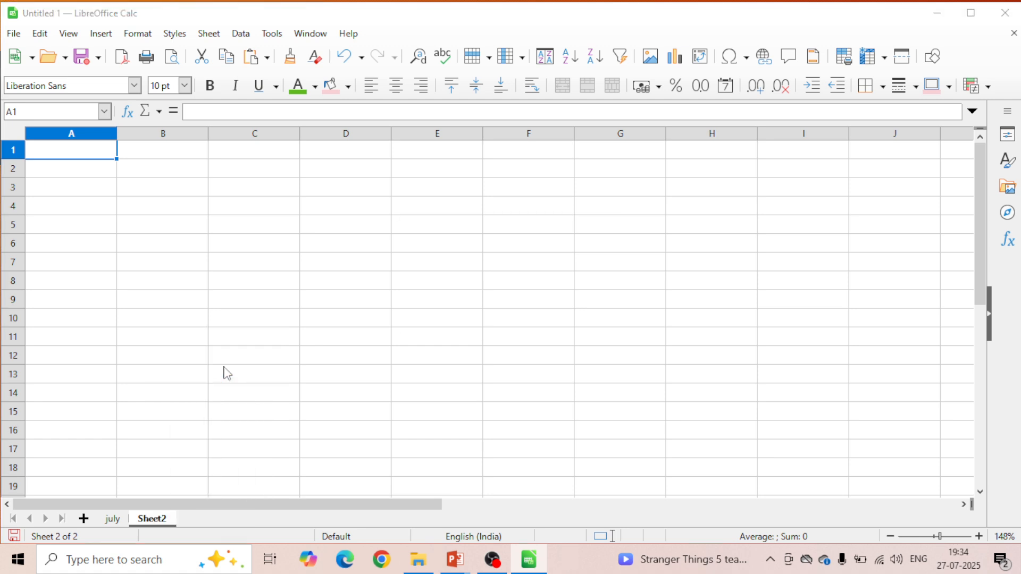
type("cop")
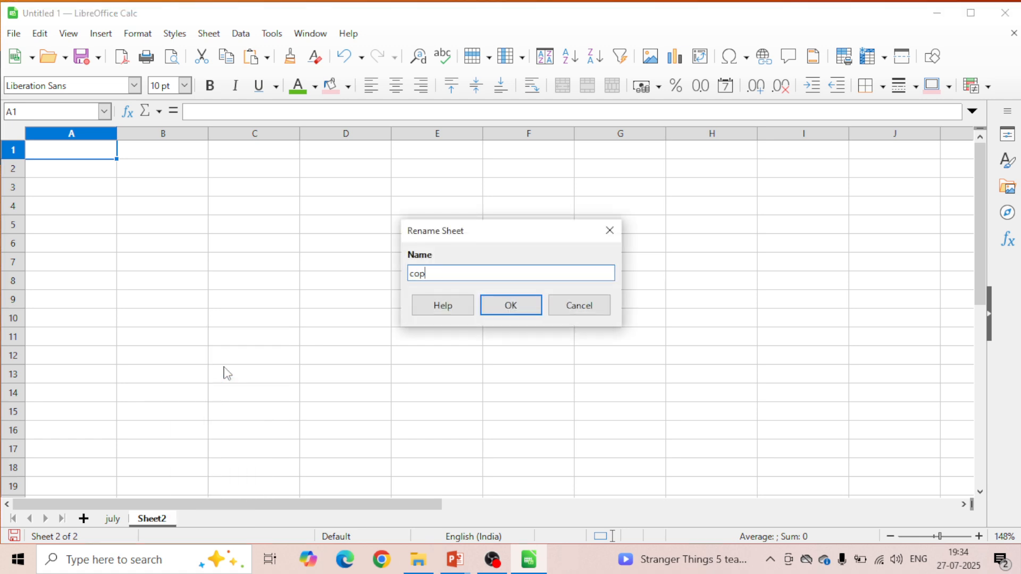
type("ied data")
key("Return")
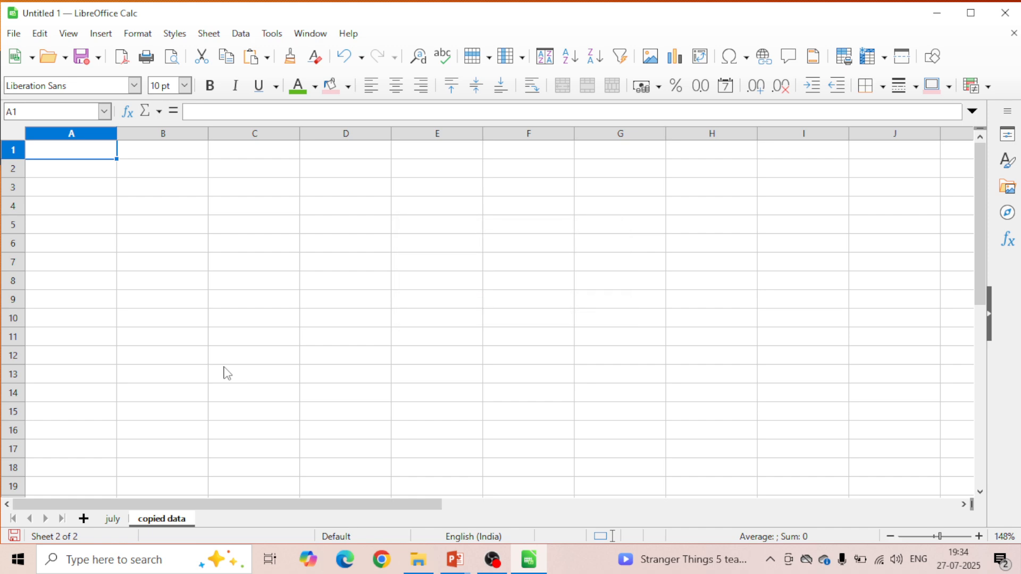
Step: Cut the marks table A1:H6 on the july sheet to the clipboard, and undo the cut to restore the table
left_click(115, 520)
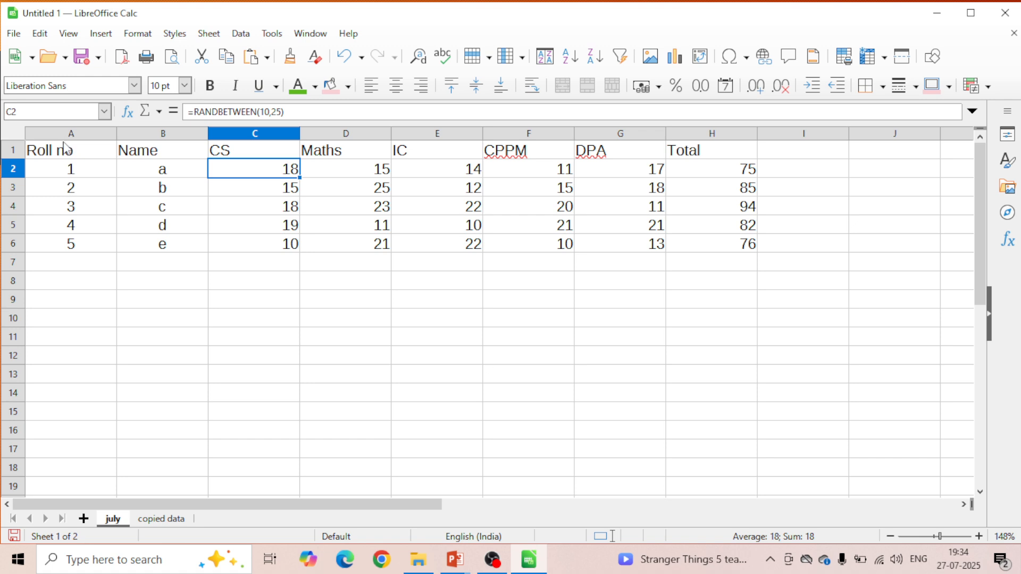
left_click_drag(61, 152, 725, 249)
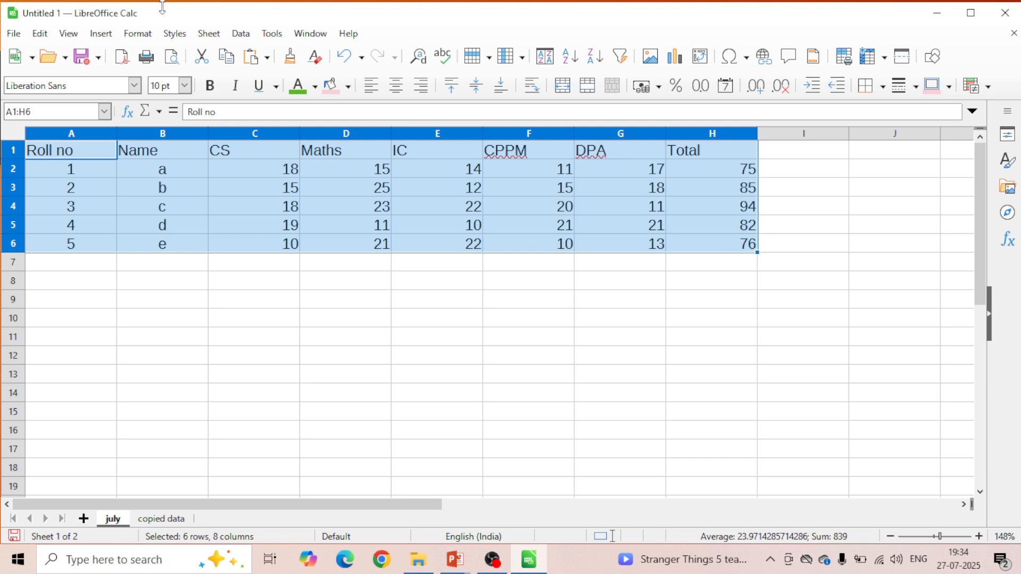
left_click(46, 34)
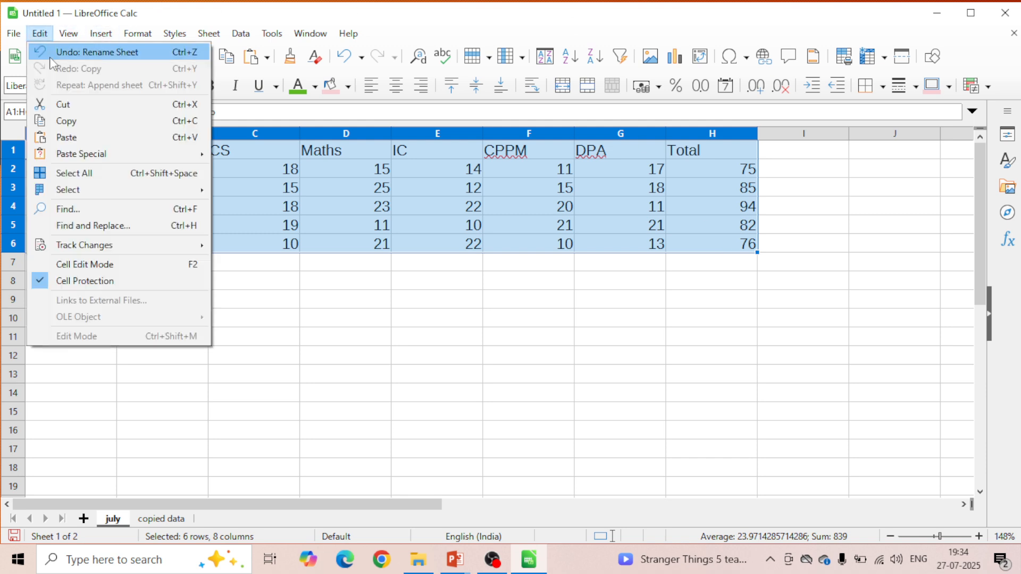
left_click(345, 219)
right_click(344, 219)
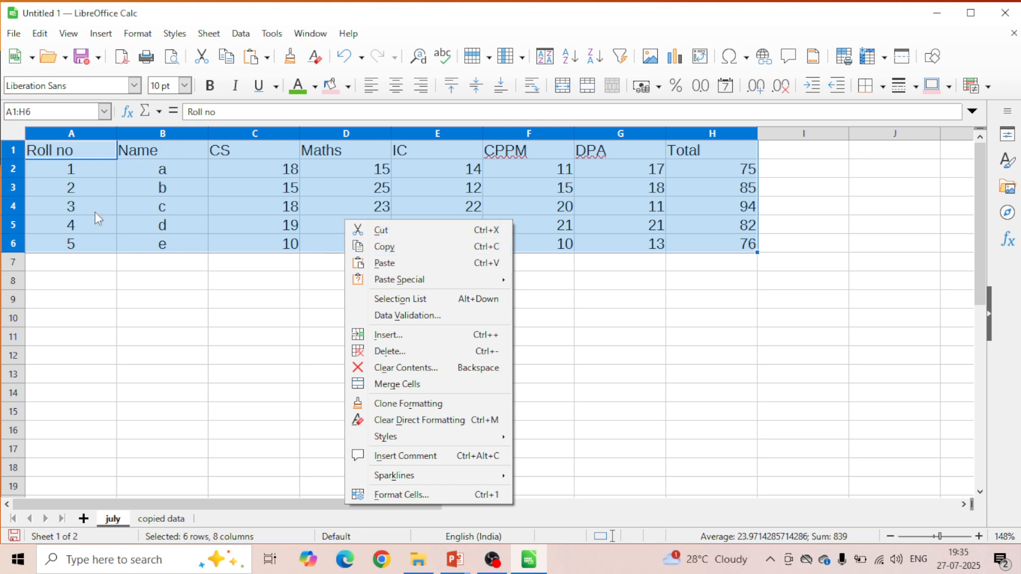
key("ctrl+x")
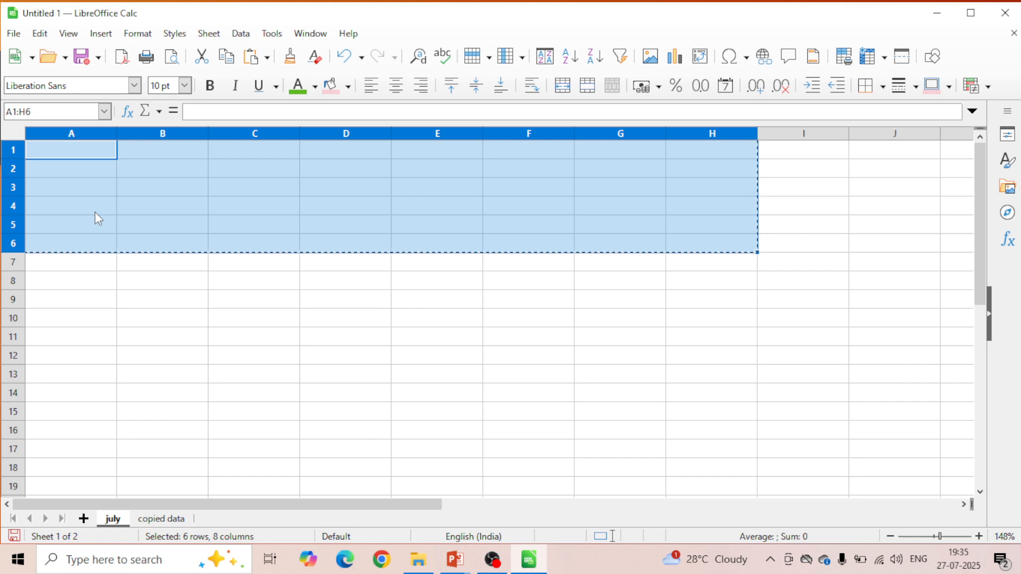
key("ctrl+z")
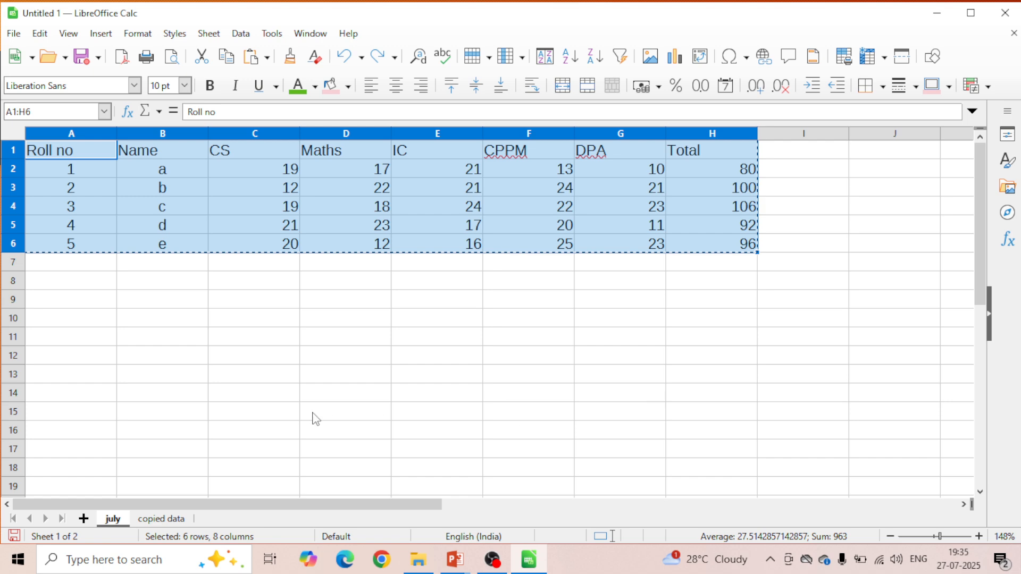
Step: Paste the marks table into the "copied data" sheet starting at cell A1
left_click(160, 519)
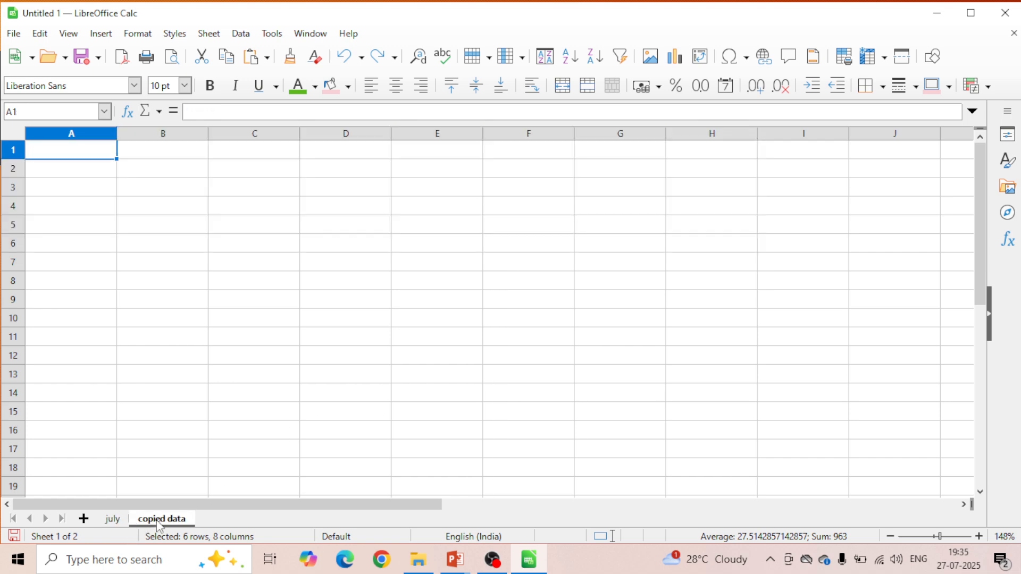
right_click(84, 160)
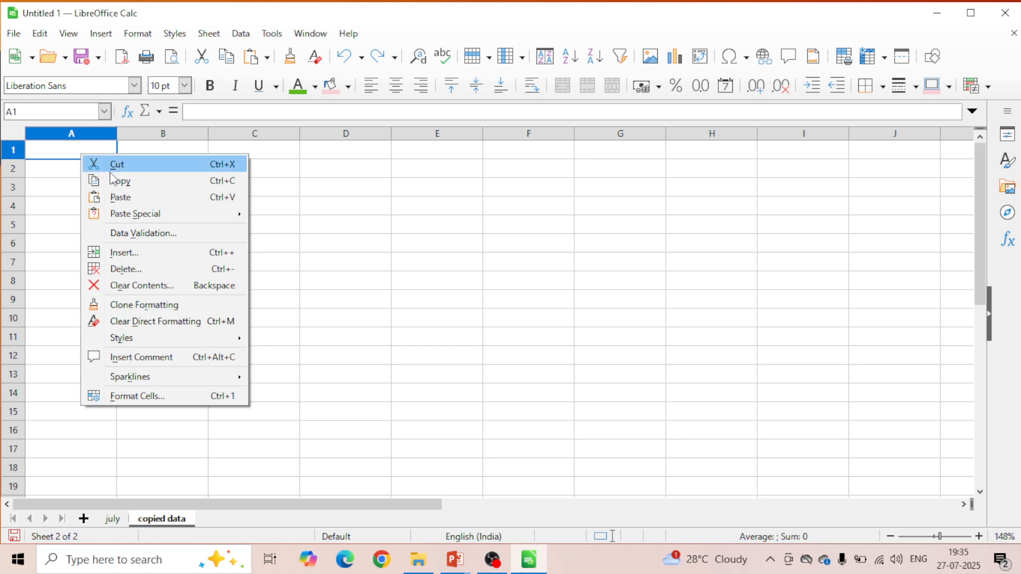
left_click(176, 206)
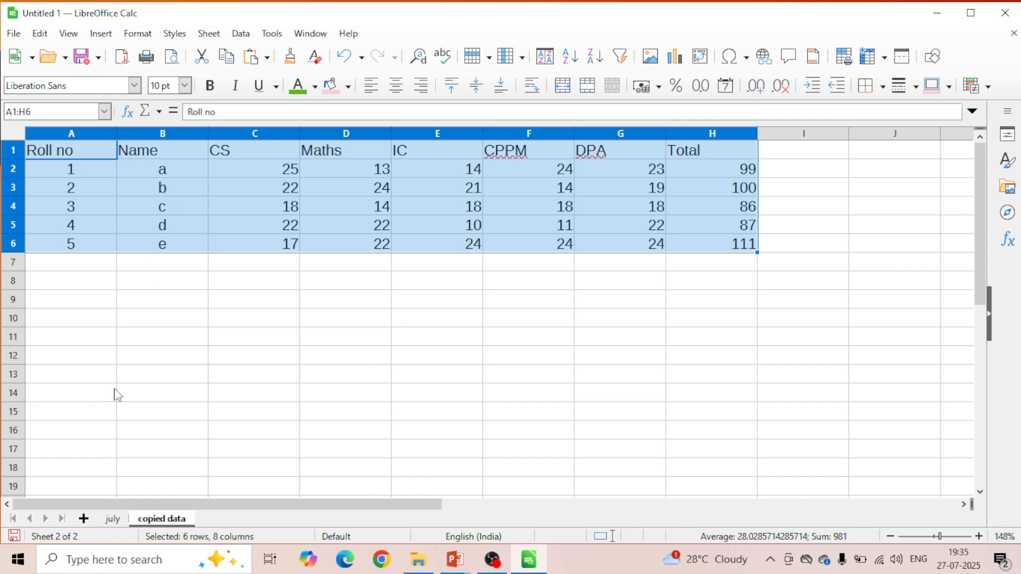
Step: Add a third sheet after "copied data" and name it CUT
left_click(83, 518)
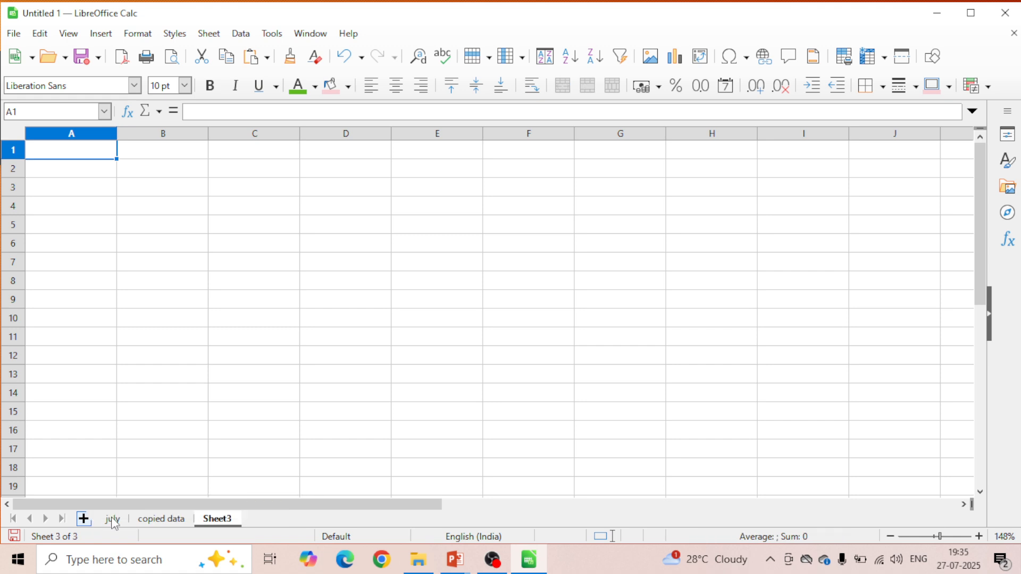
right_click(219, 519)
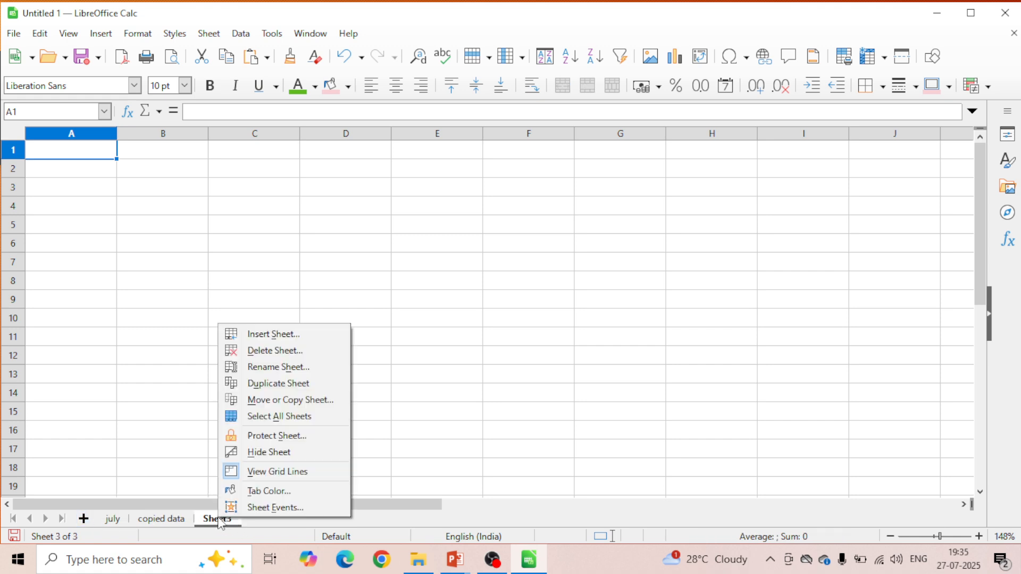
left_click(296, 373)
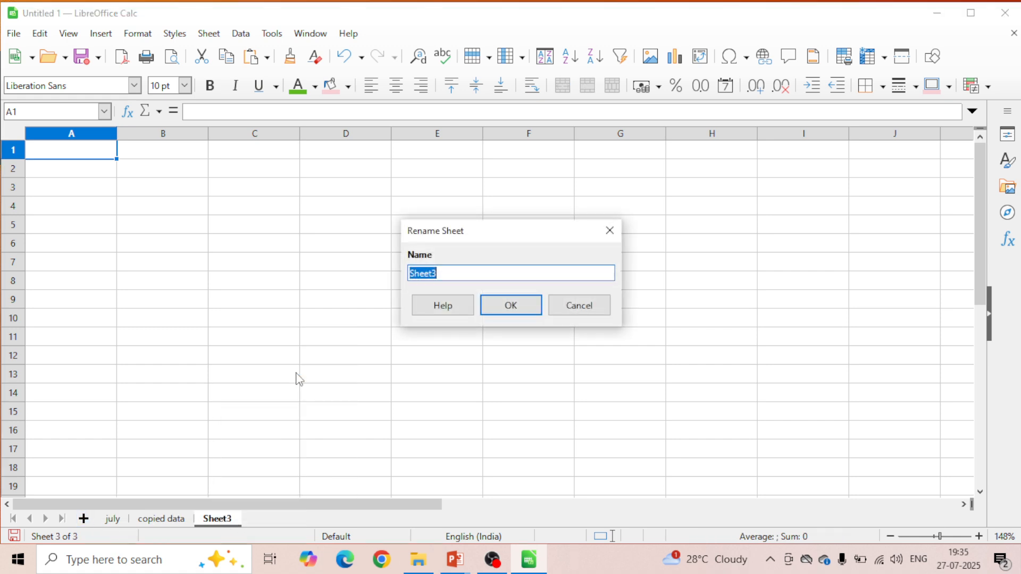
type("P")
type("UT")
key("Return")
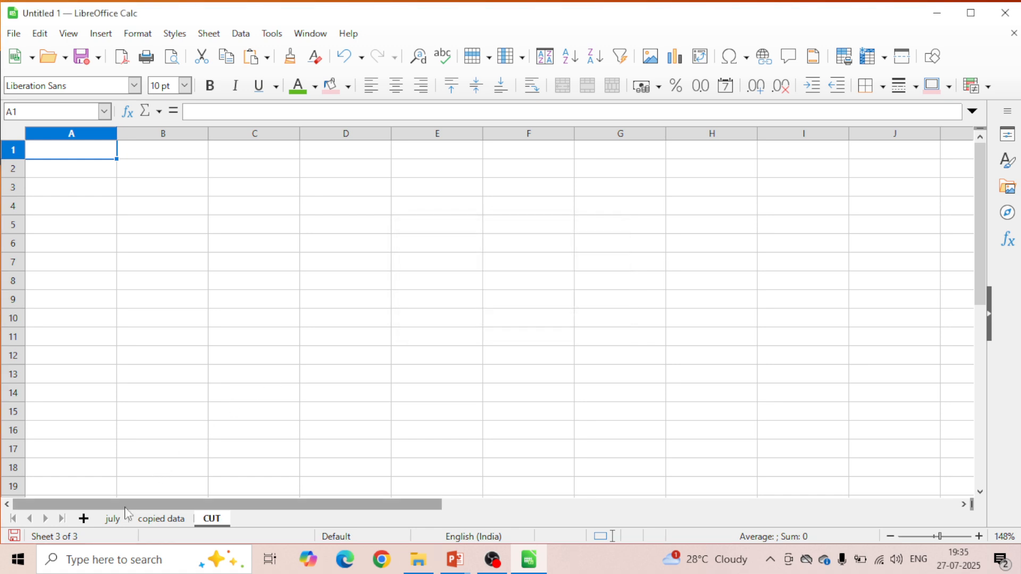
Step: Cut the whole marks table A1:H6 from the july sheet
left_click(114, 520)
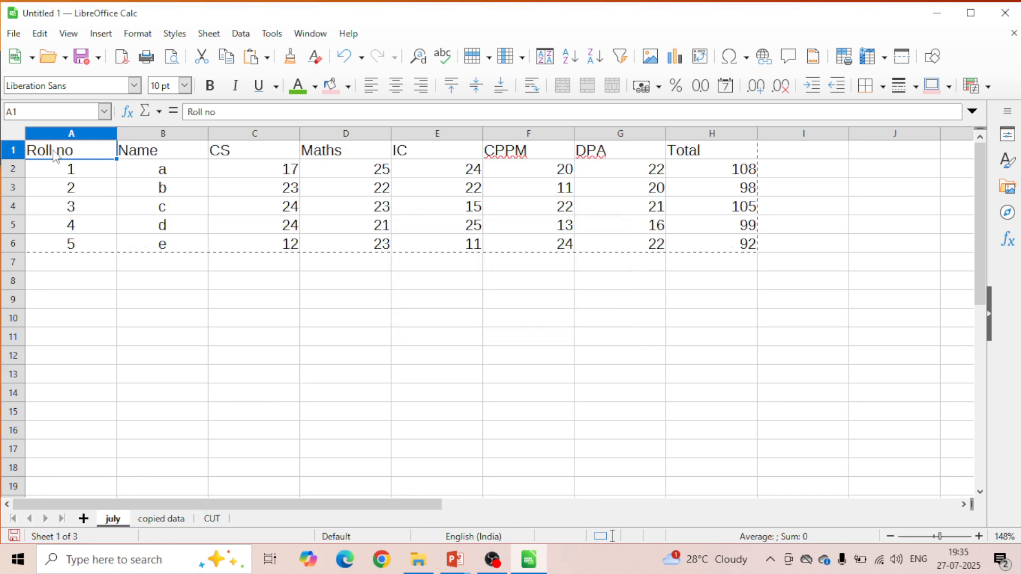
left_click_drag(59, 150, 751, 248)
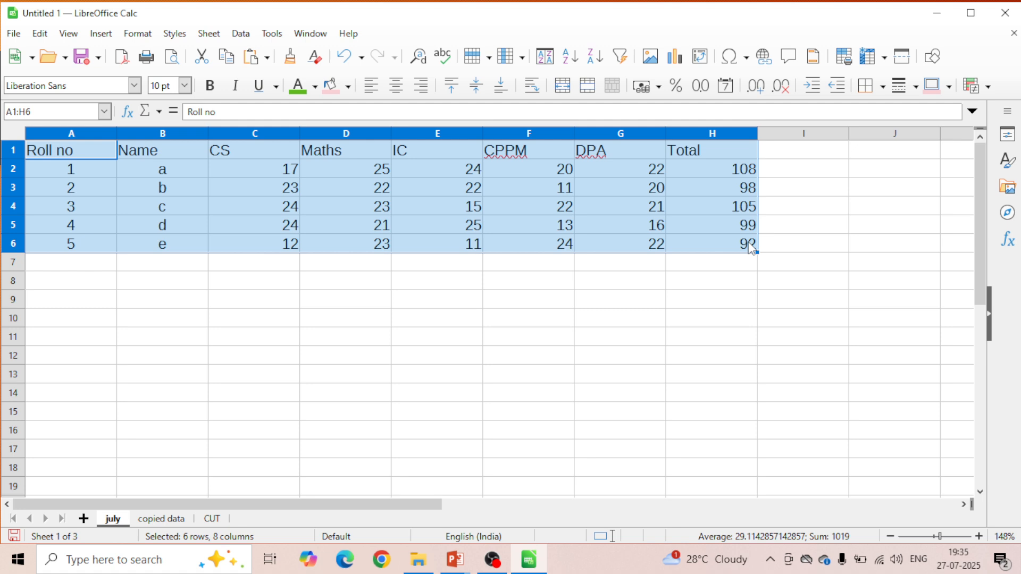
left_click(40, 33)
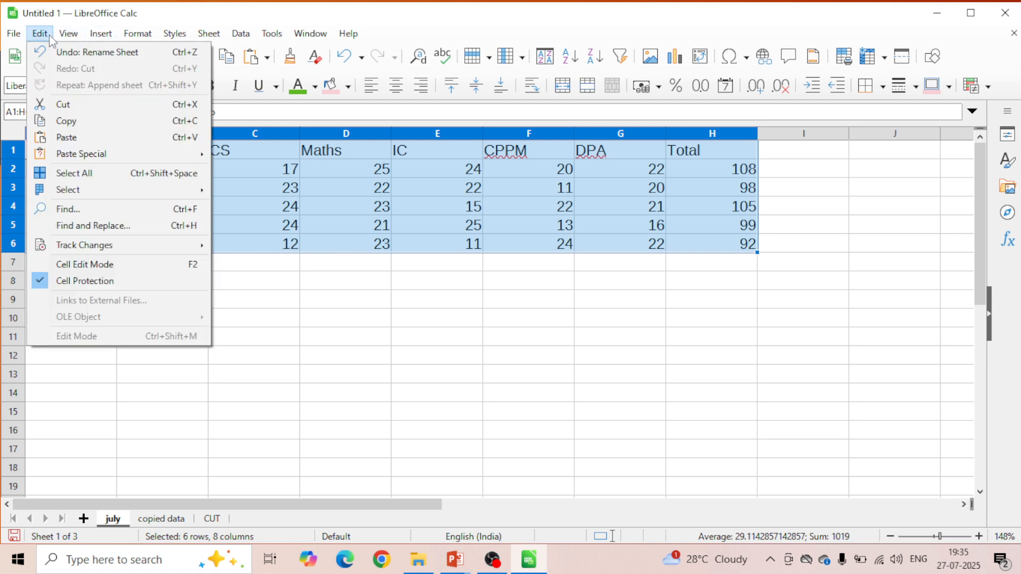
left_click(120, 104)
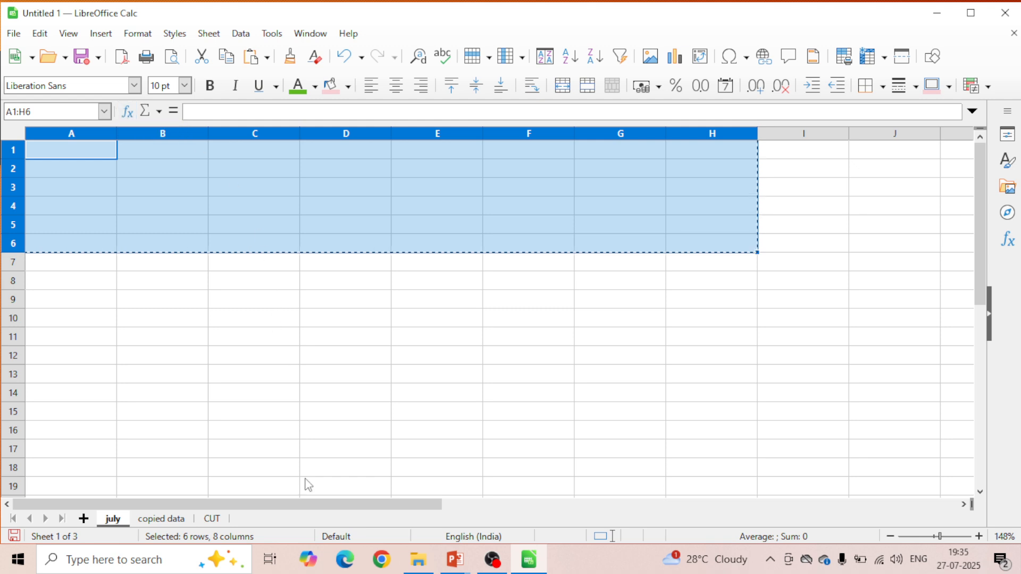
Step: Paste the cut table at cell A1 of the CUT sheet and compare it with the july sheet
left_click(209, 520)
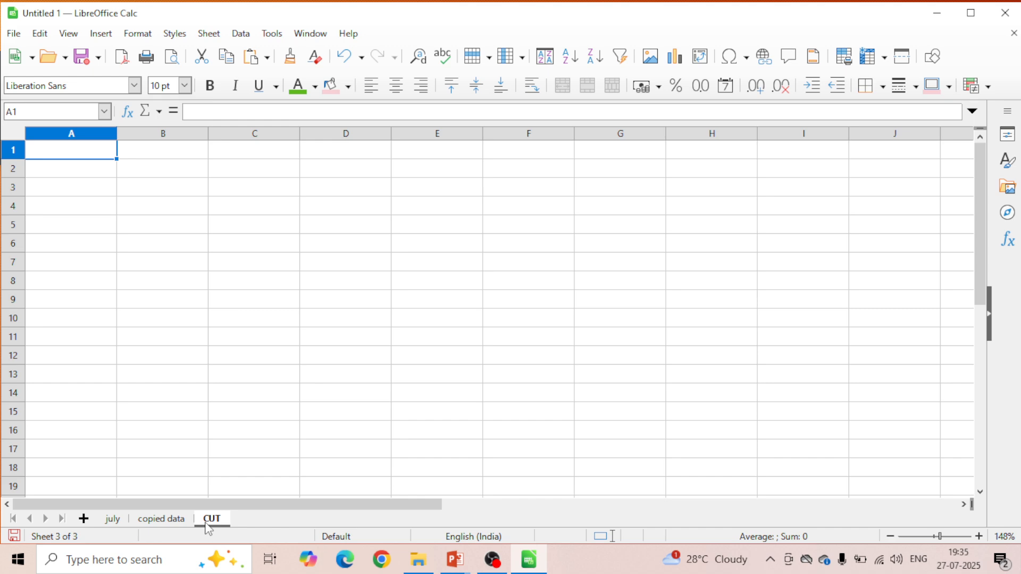
right_click(77, 153)
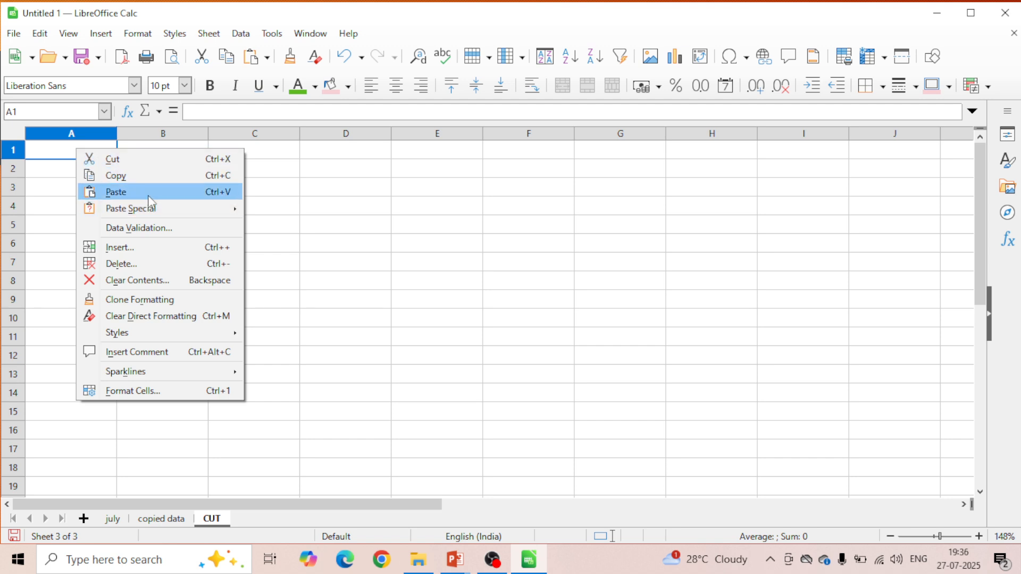
left_click(39, 34)
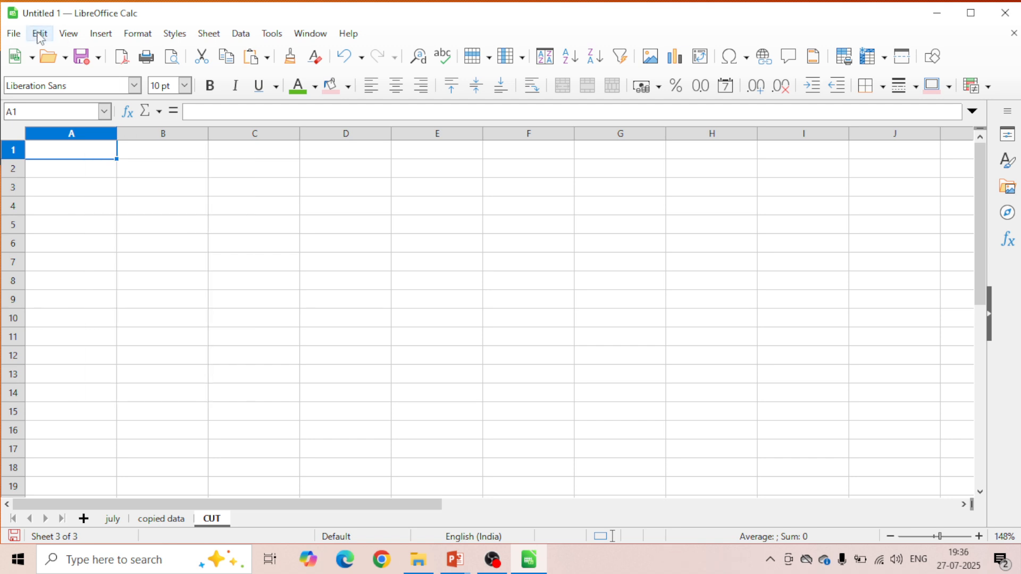
left_click(39, 35)
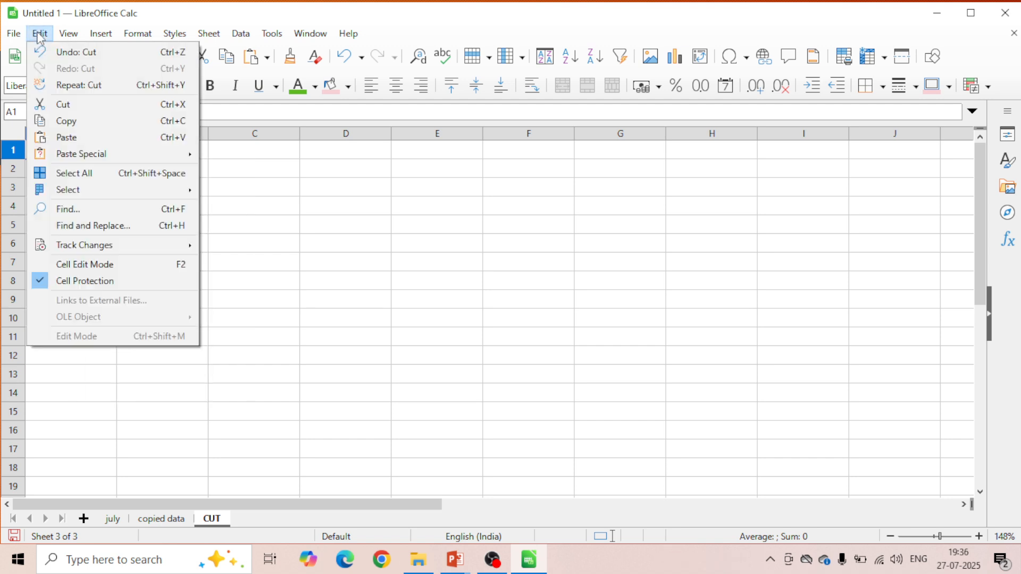
left_click(340, 170)
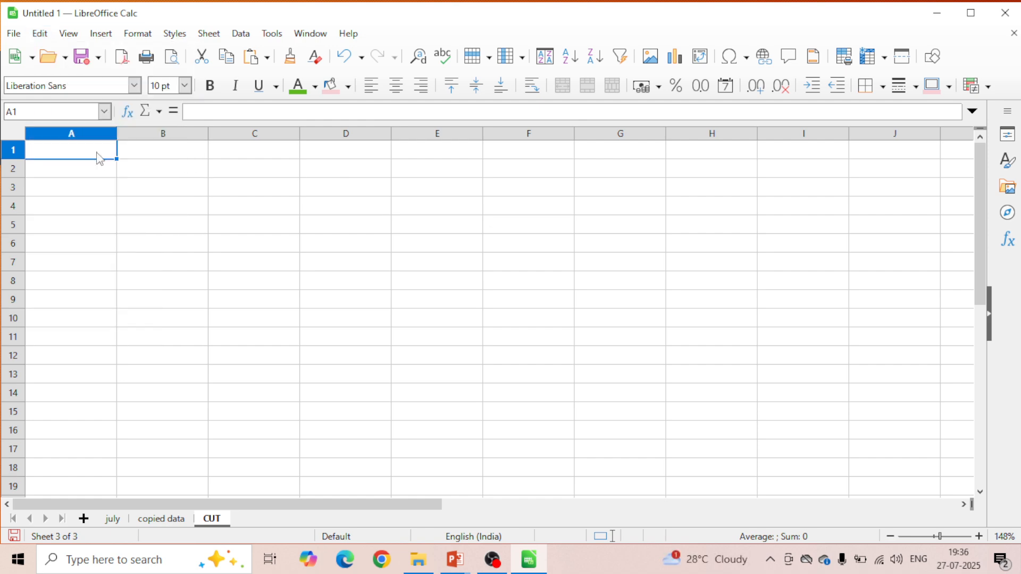
key("ctrl+v")
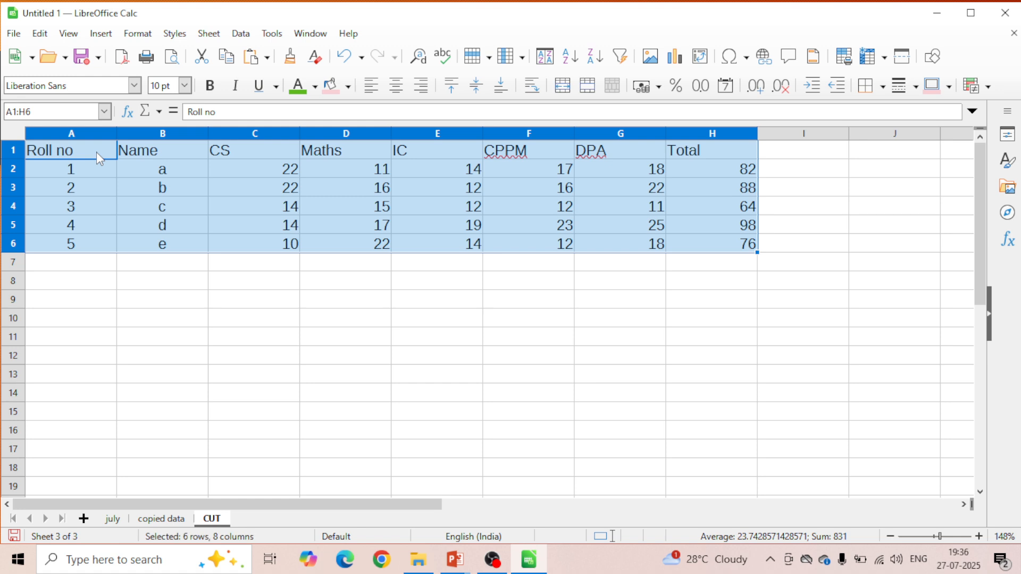
left_click(121, 521)
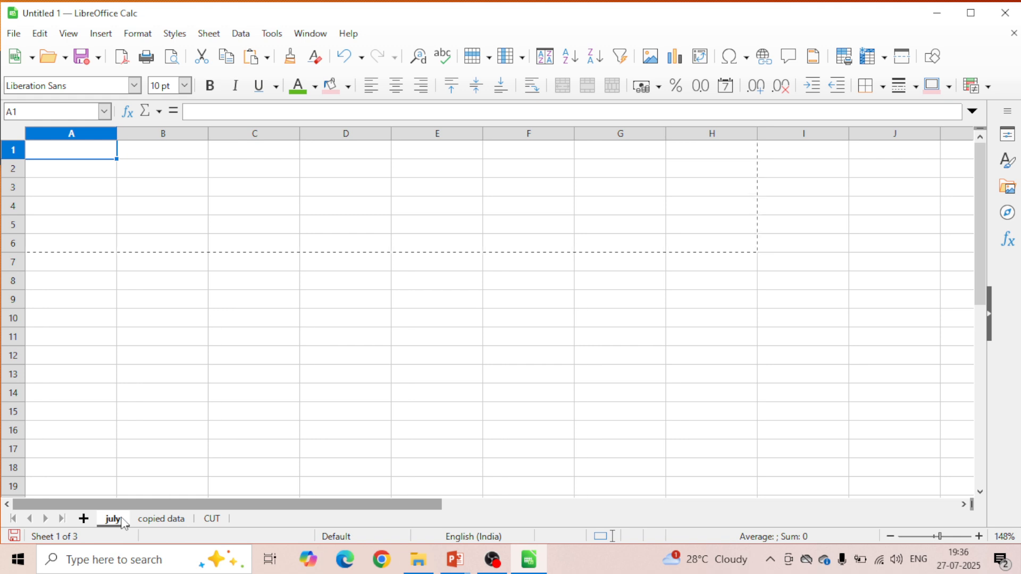
left_click(213, 520)
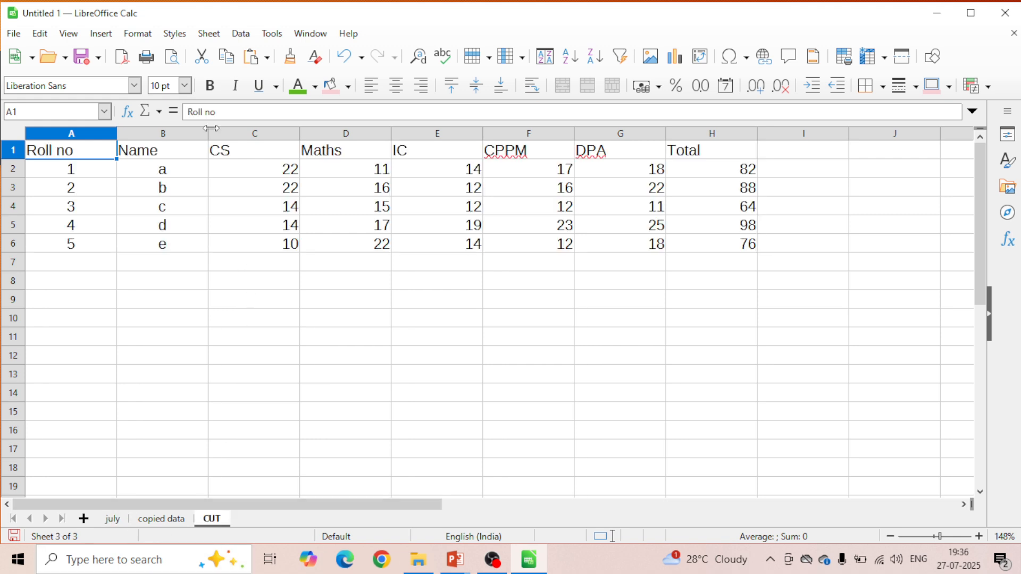
Step: Examine the formulas behind the marks in the CUT sheet's table by moving through its cells
left_click(198, 213)
key("Right")
key("Right")
key("Right")
key("Right")
key("Right")
key("Right")
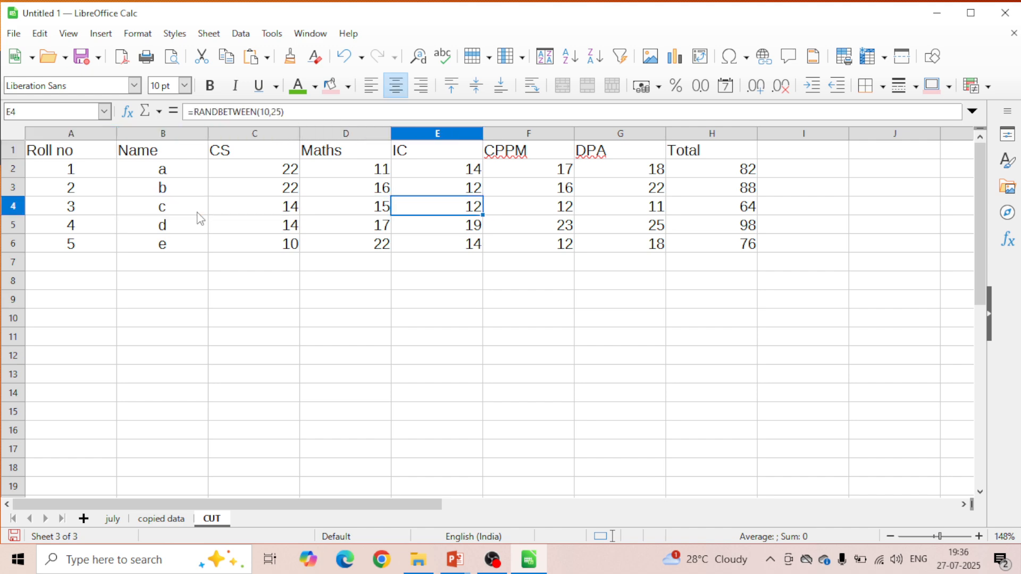
key("Left")
key("Left")
key("Left")
key("Left")
key("Left")
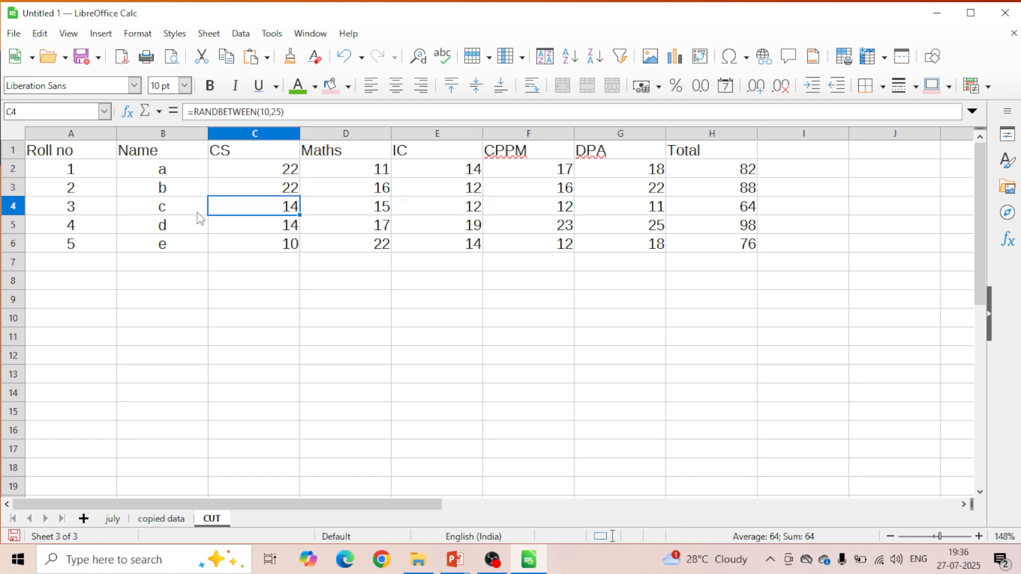
key("Up")
key("Up")
key("Right")
key("Right")
key("Right")
key("Right")
key("Down")
key("Down")
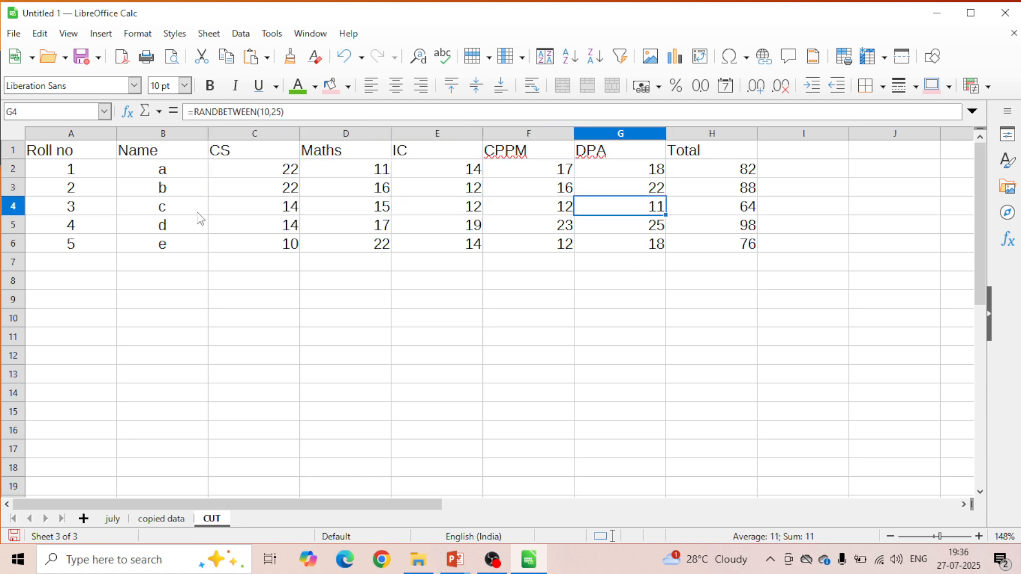
key("Down")
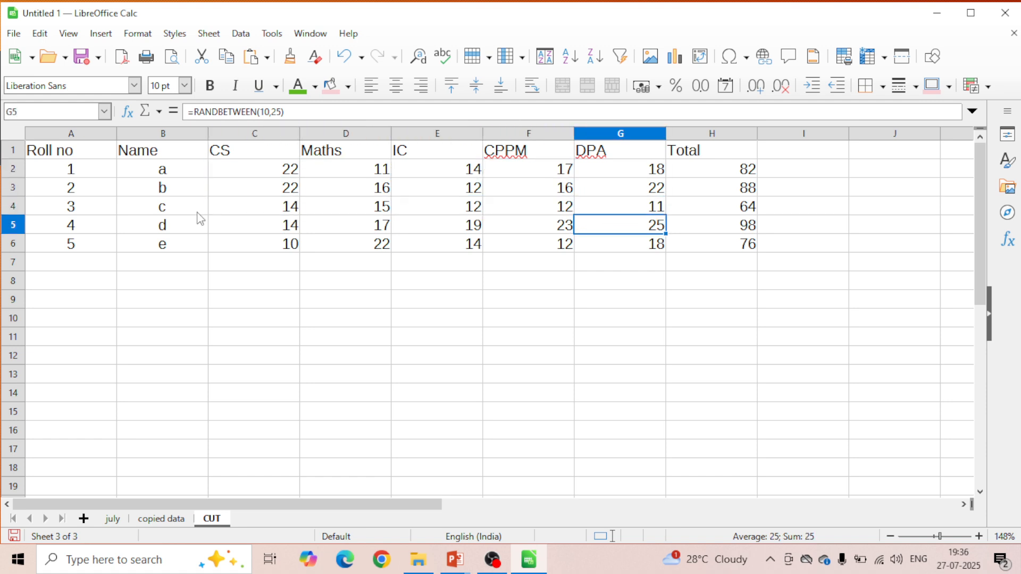
Step: Delete the july sheet and clear the leftover cut outline
left_click(117, 521)
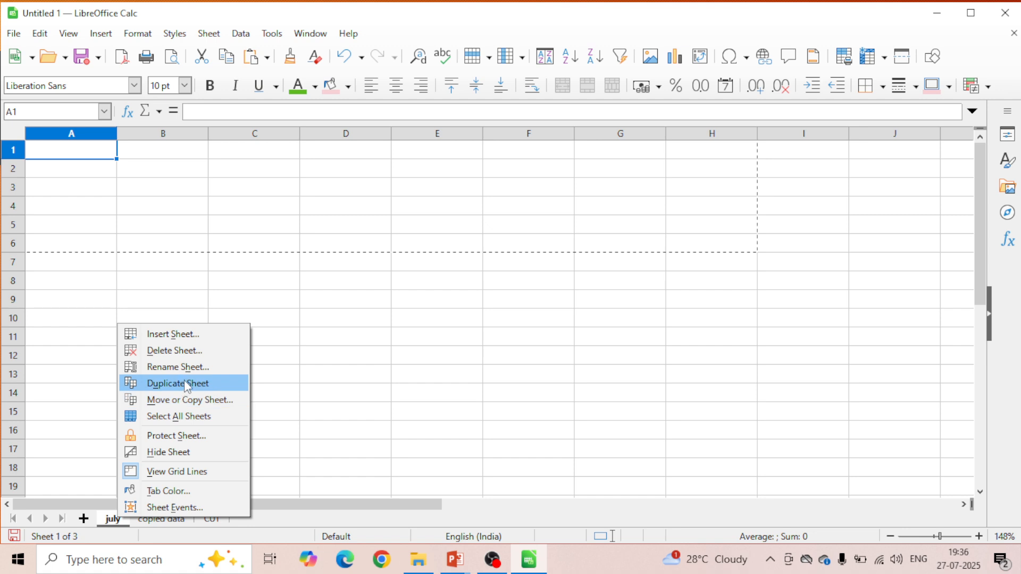
left_click(187, 343)
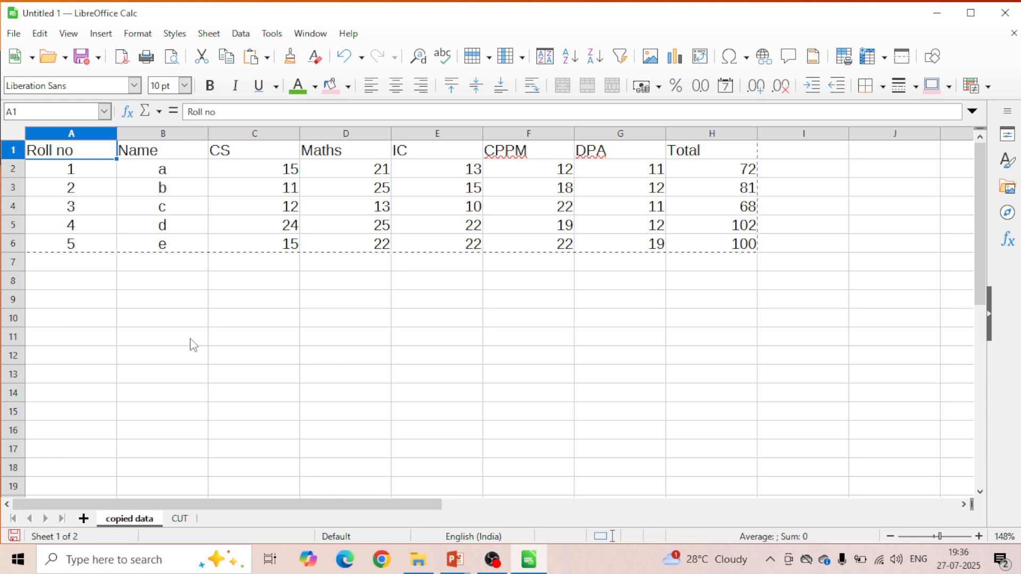
key("Escape")
Step: On the CUT sheet, give the header row A1:H1 the light pink background colour
left_click(180, 519)
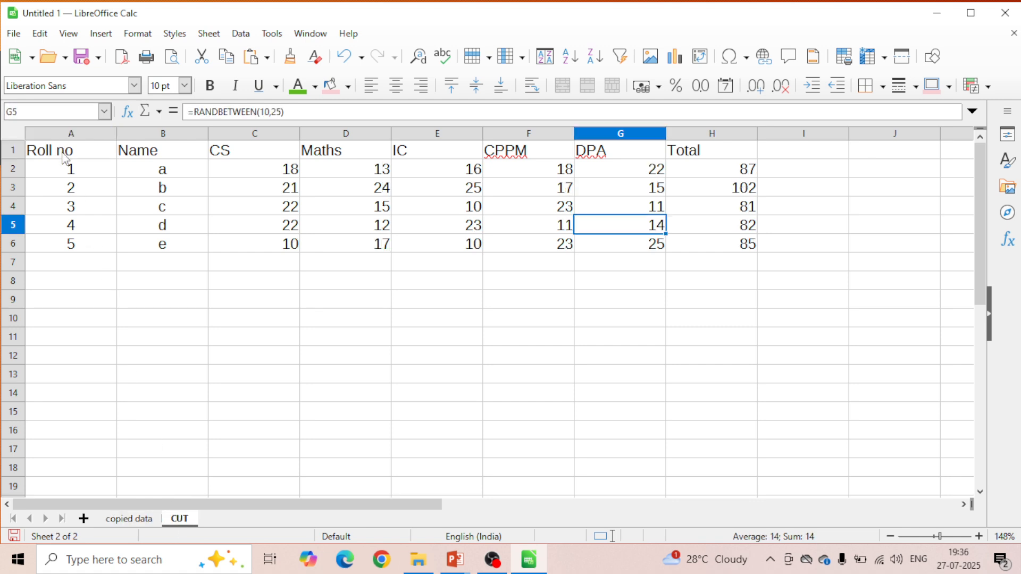
left_click_drag(63, 157, 689, 155)
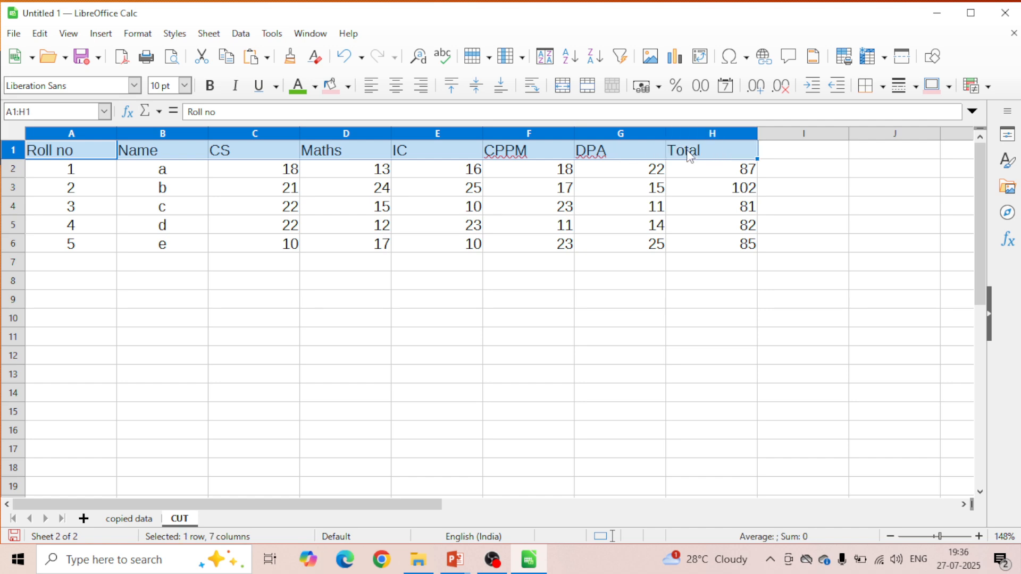
left_click(333, 87)
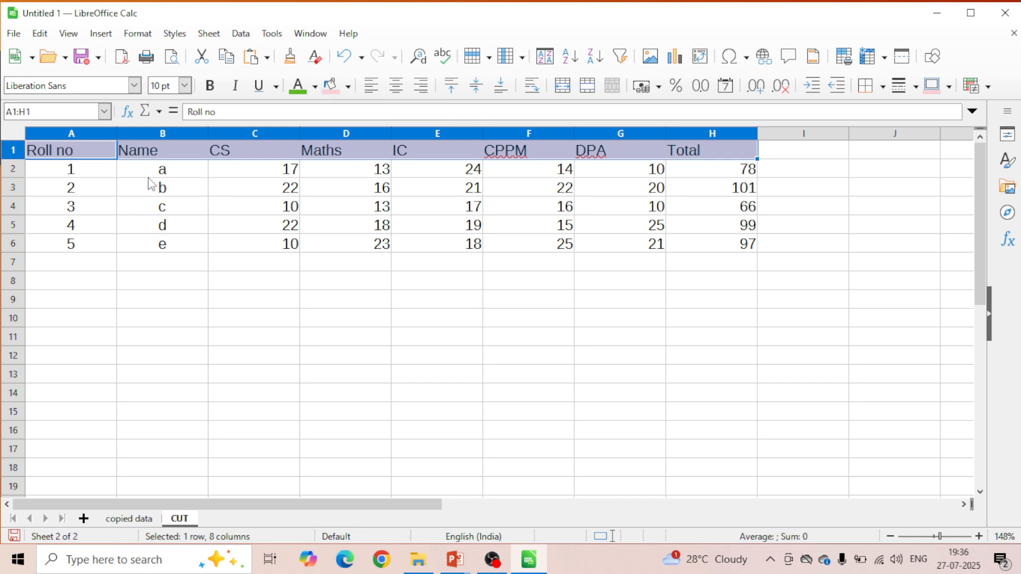
Step: Set the font colour of the data rows A2:H6 to light orange
left_click_drag(107, 171, 732, 242)
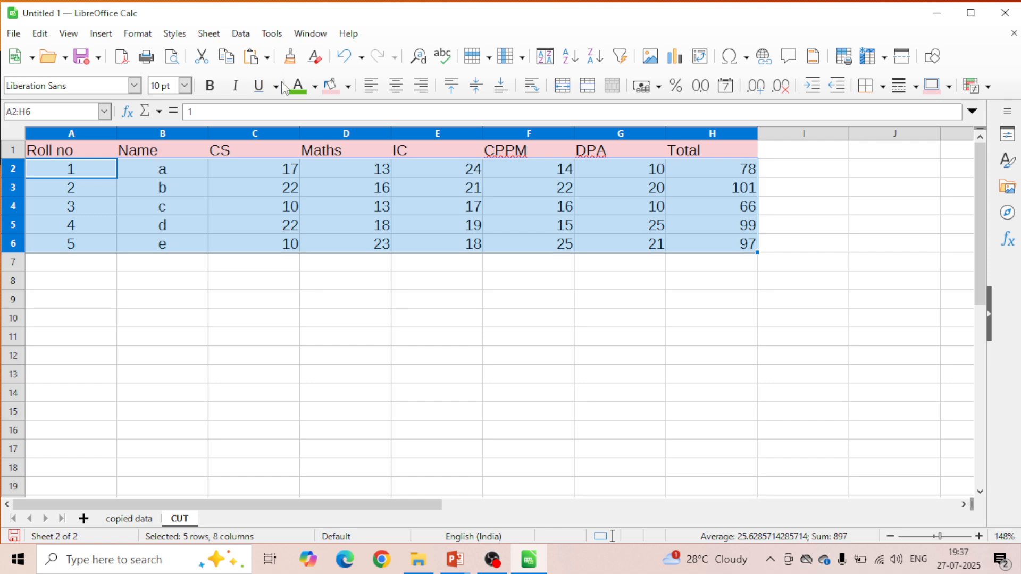
left_click(306, 94)
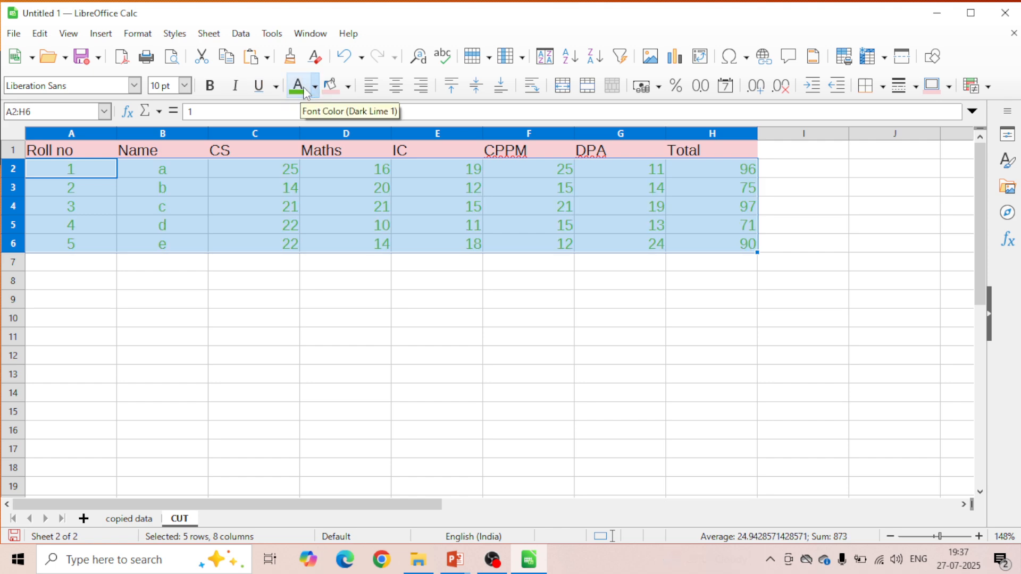
left_click(315, 86)
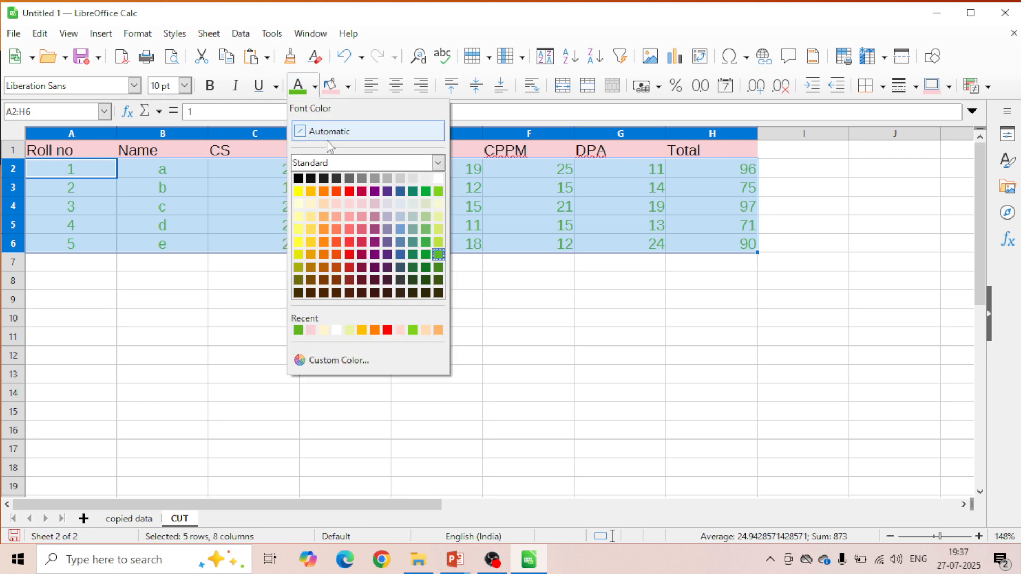
left_click(324, 222)
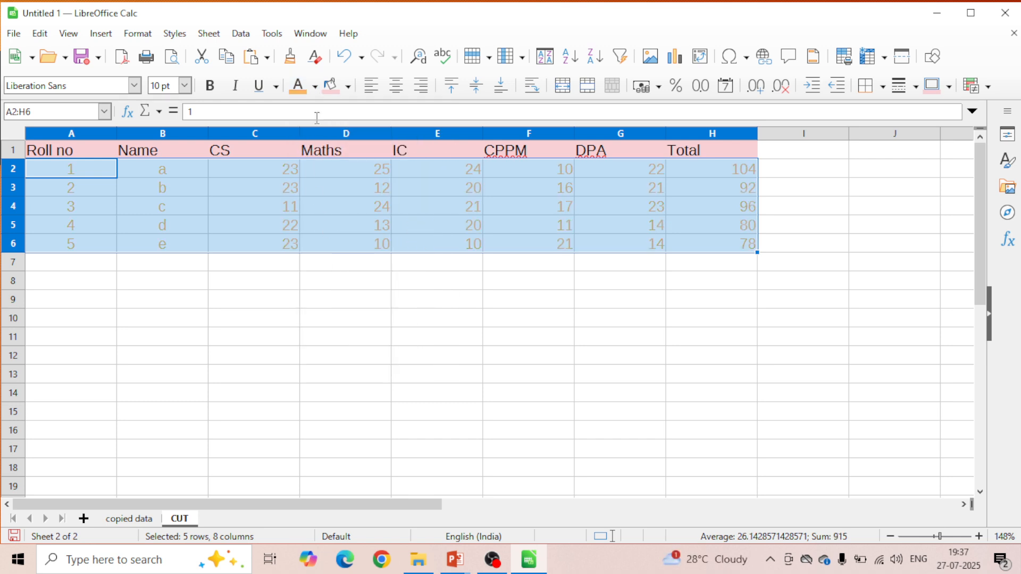
Step: Give the data rows A2:H6 a light lime background and deselect them
left_click(348, 87)
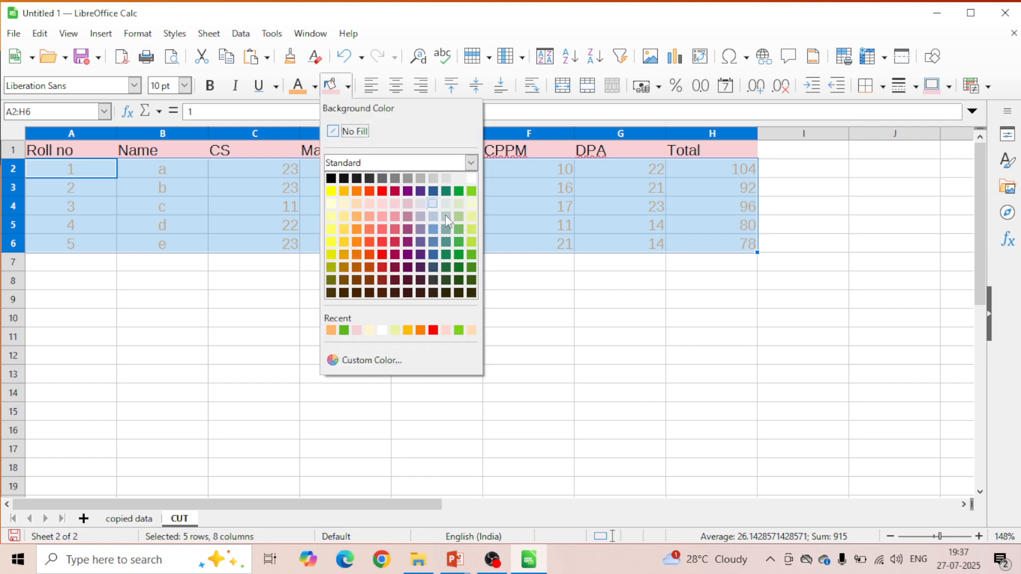
left_click(471, 229)
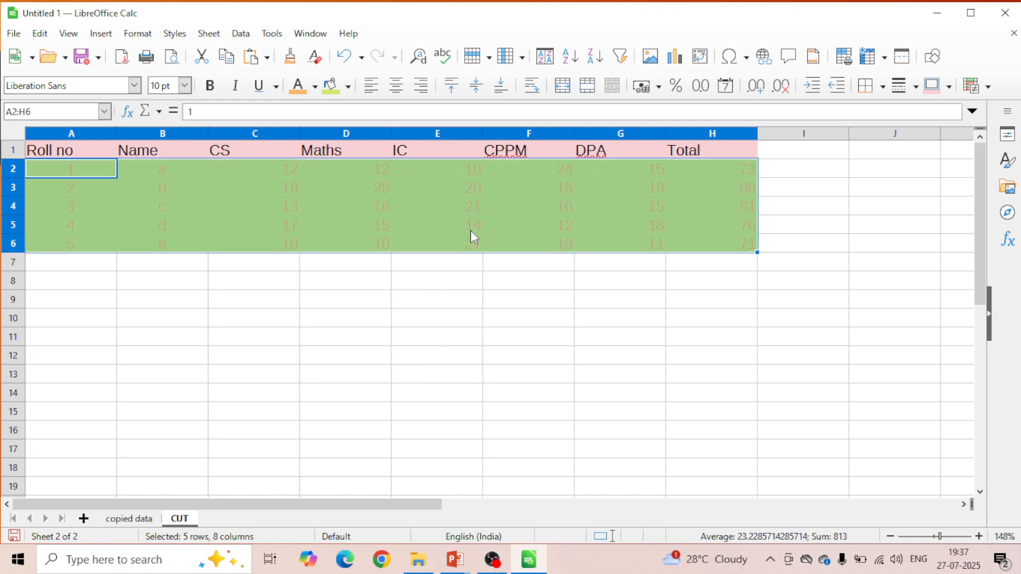
left_click(456, 266)
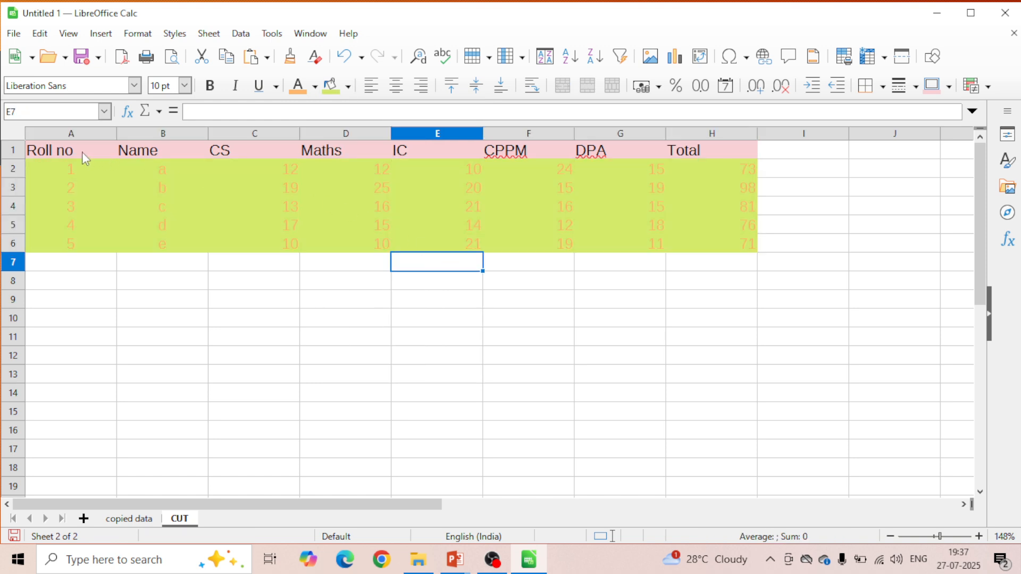
Step: Copy the table A1:H6, paste it as unformatted text at cell C11 with the default import options, and check the pasted cells
left_click_drag(82, 154, 743, 242)
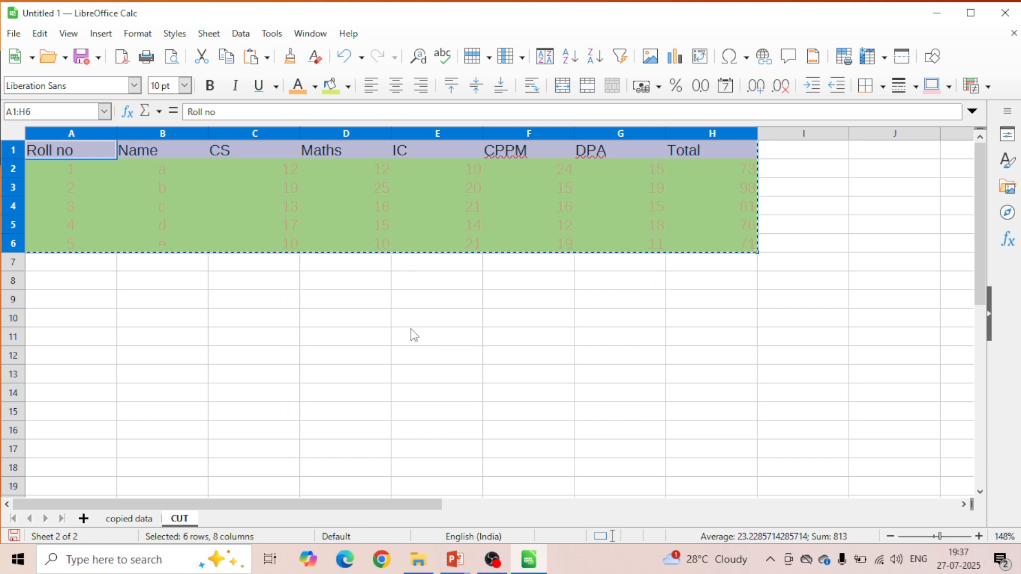
left_click(261, 340)
right_click(261, 342)
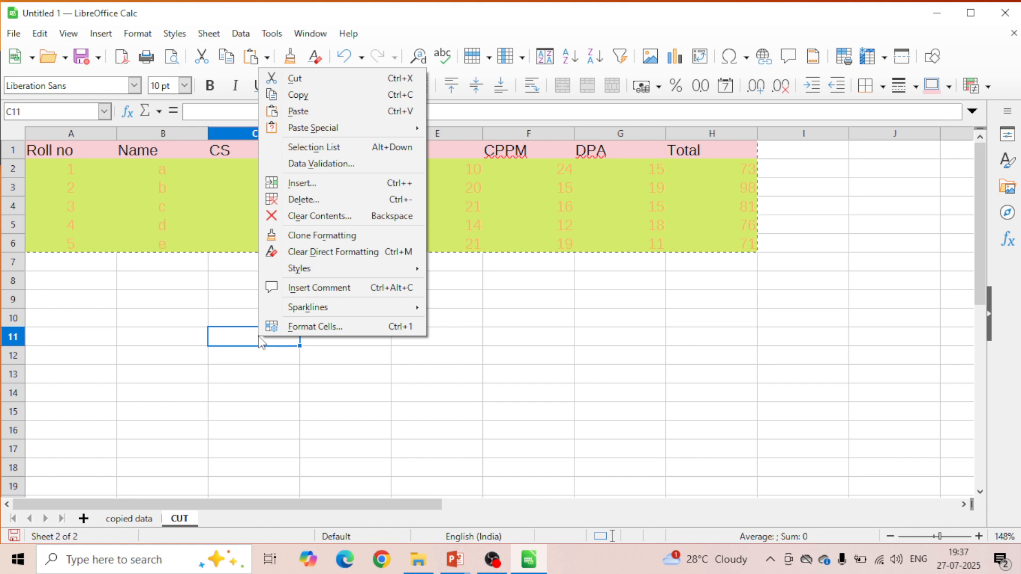
mouse_move(354, 136)
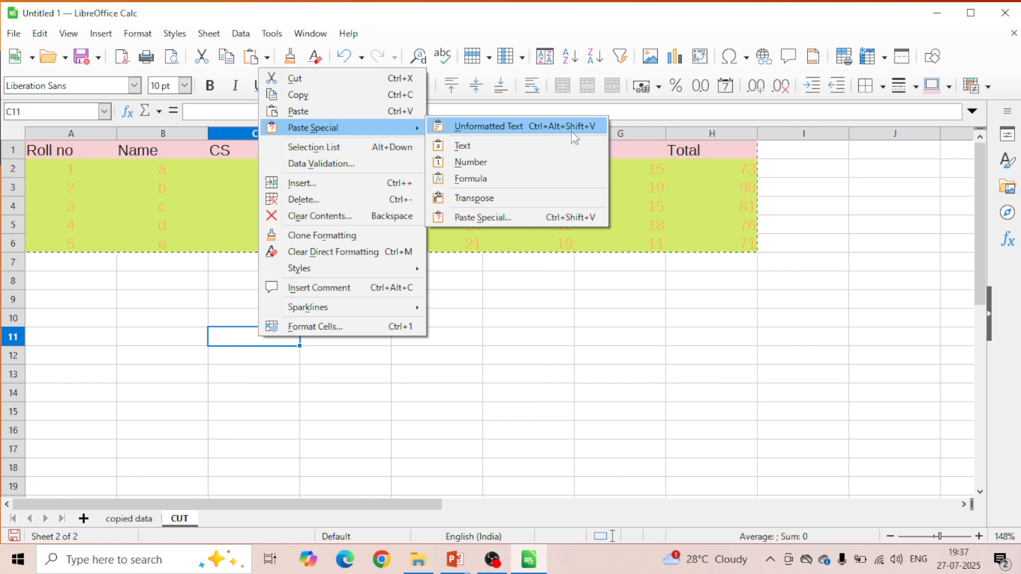
left_click(588, 131)
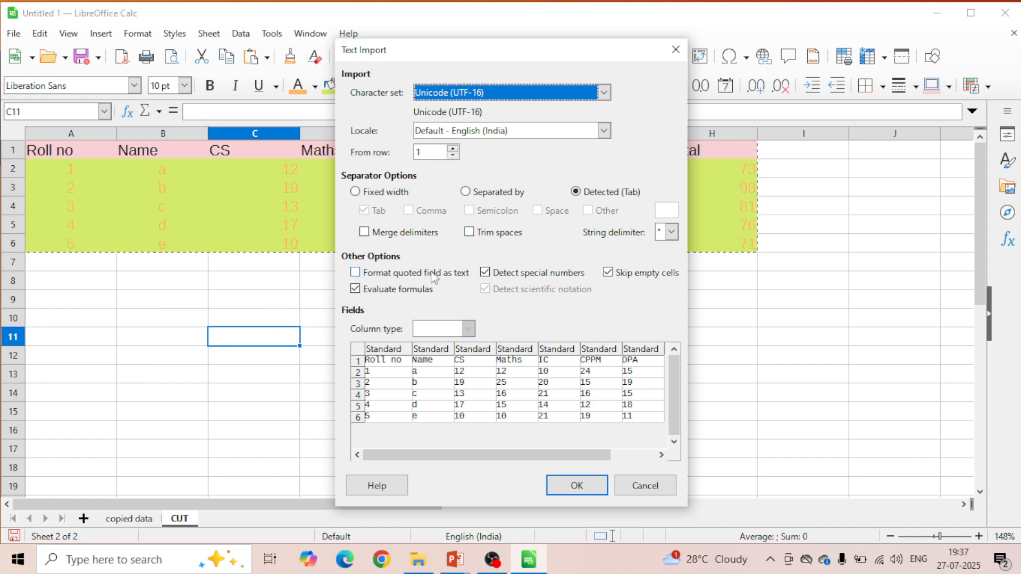
left_click(564, 487)
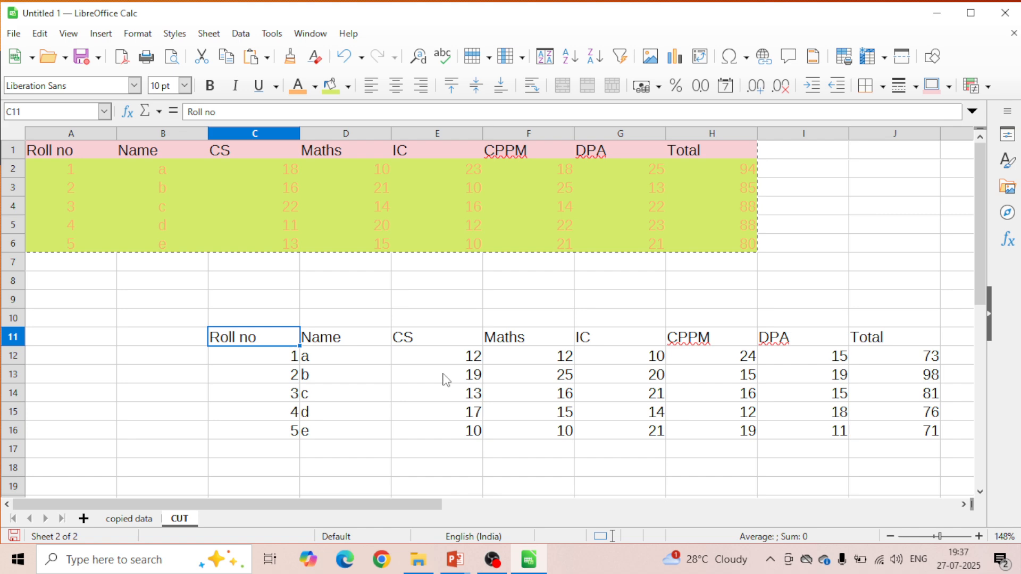
key("Down")
key("Right")
key("Right")
key("Right")
key("Right")
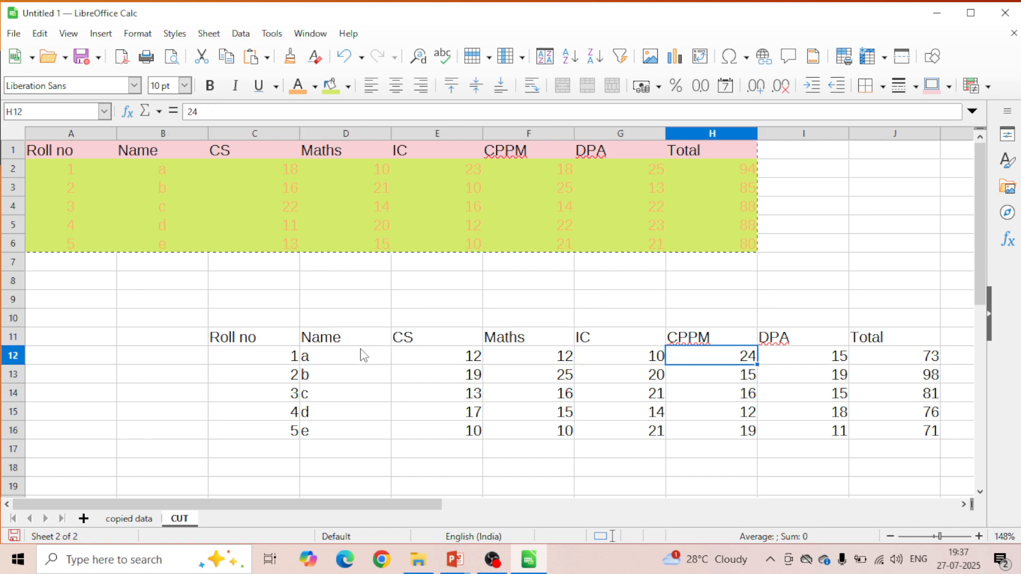
key("Right")
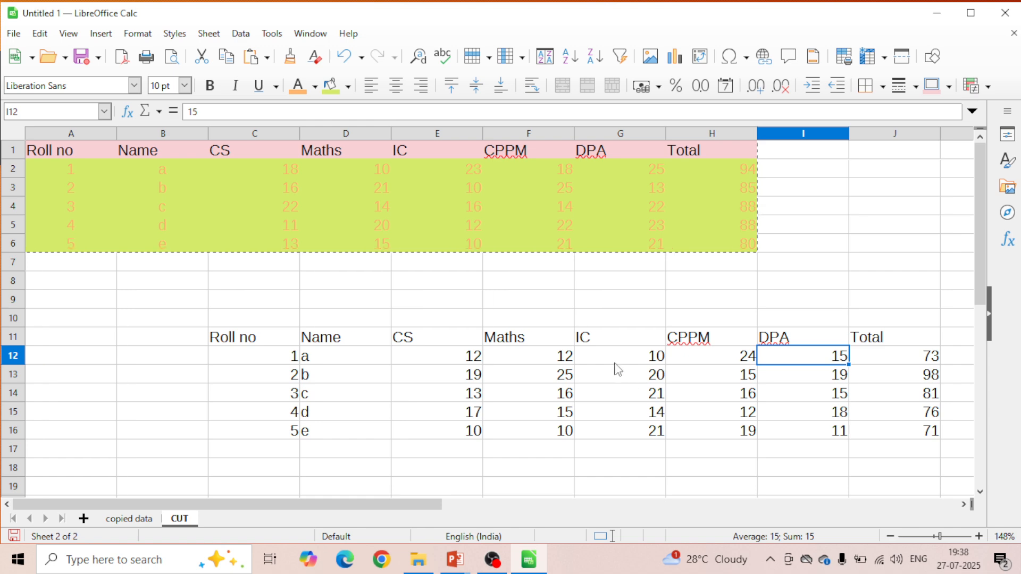
Step: Delete the contents of the unformatted table copy in C11:J16
left_click_drag(255, 342, 373, 375)
left_click_drag(515, 418, 891, 443)
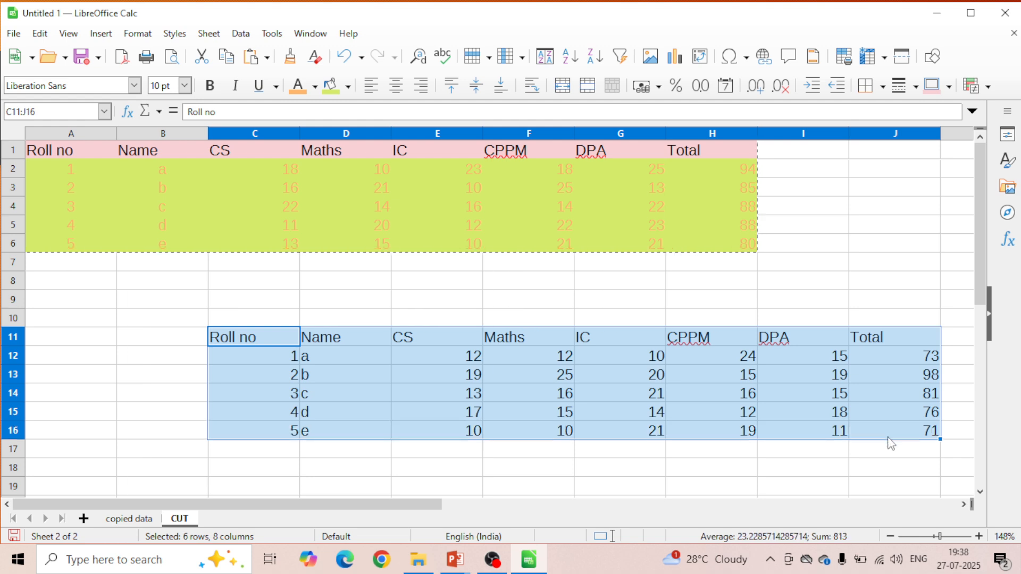
key("Delete")
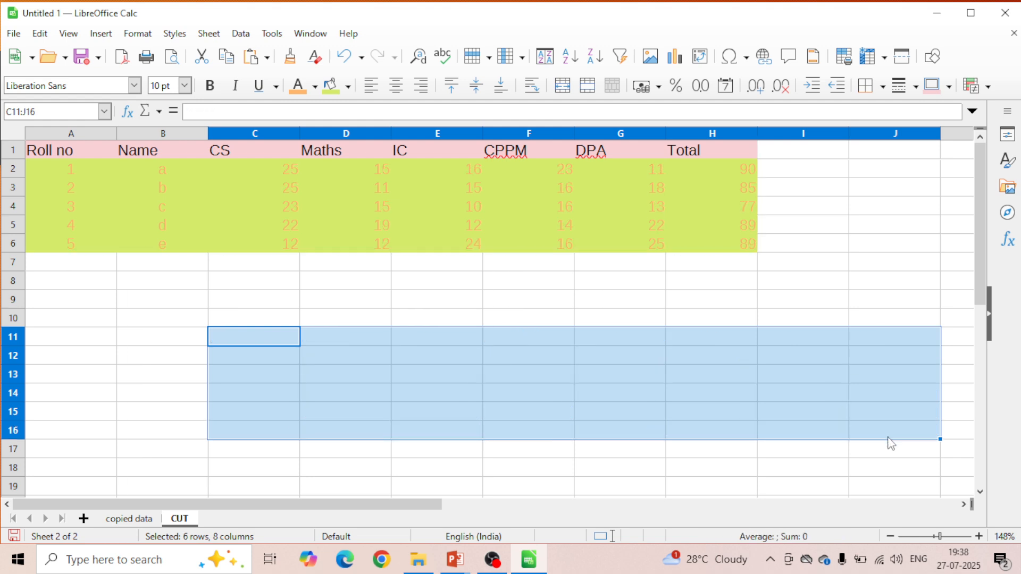
left_click(166, 287)
Step: Copy the coloured table A1:H6 and paste only its numbers at cell A11
left_click_drag(49, 150, 694, 250)
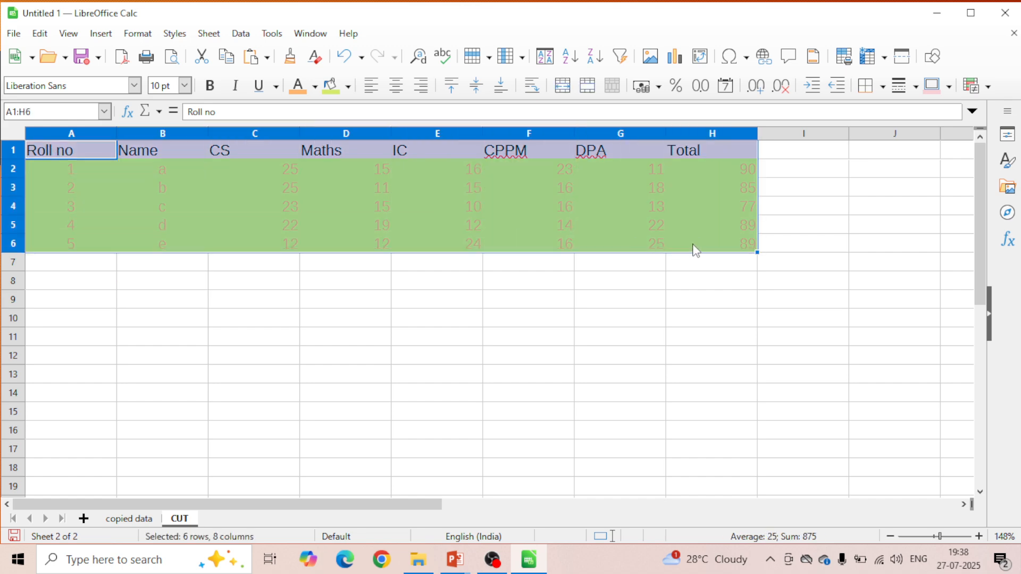
key("ctrl+x")
left_click(42, 34)
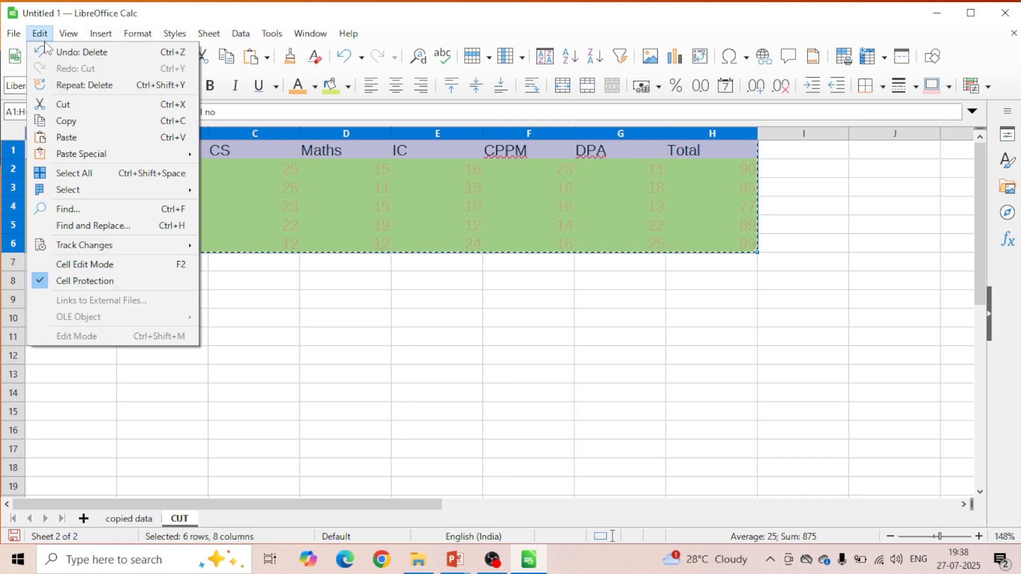
left_click(392, 316)
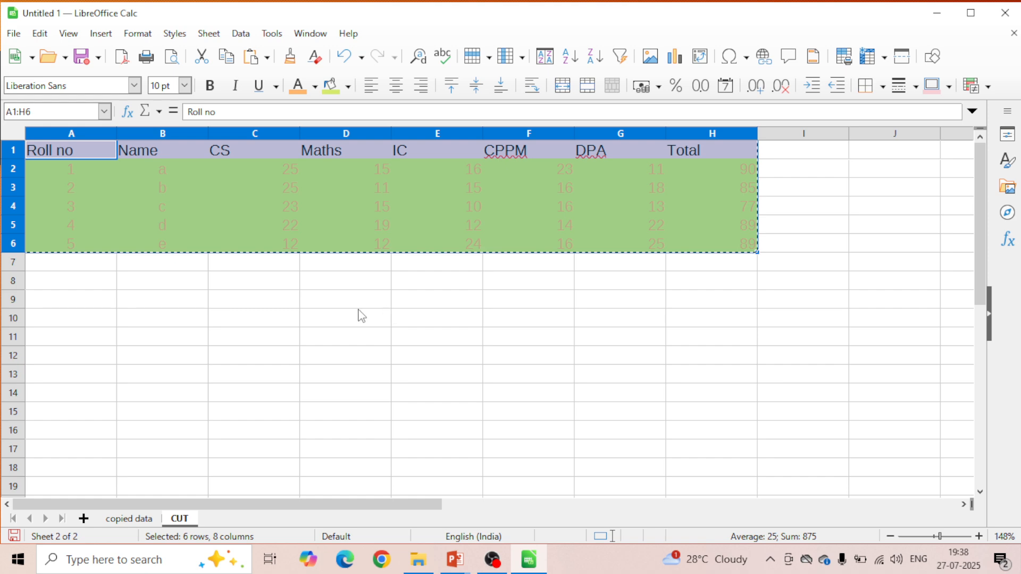
left_click(66, 338)
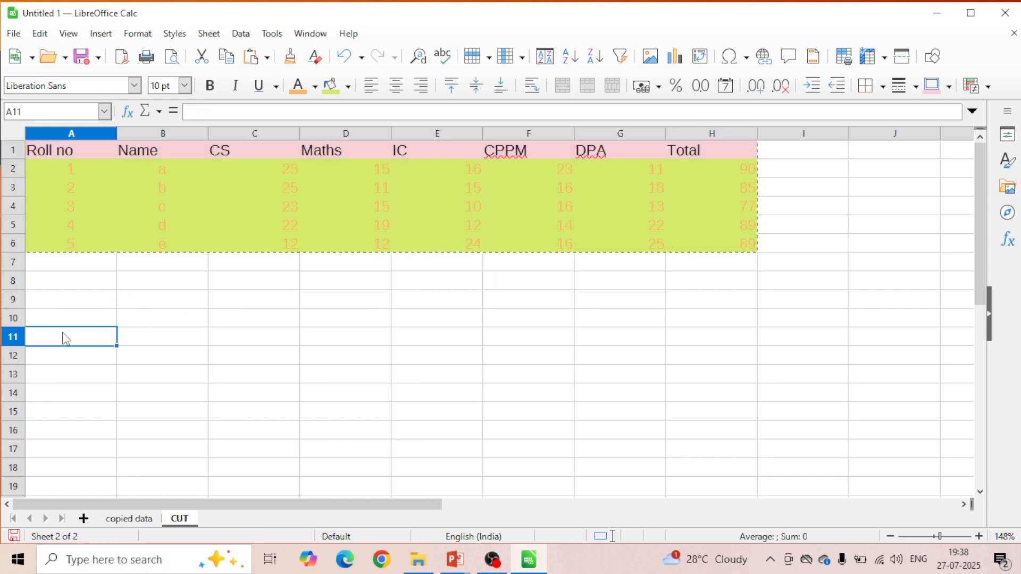
left_click(40, 33)
mouse_move(94, 155)
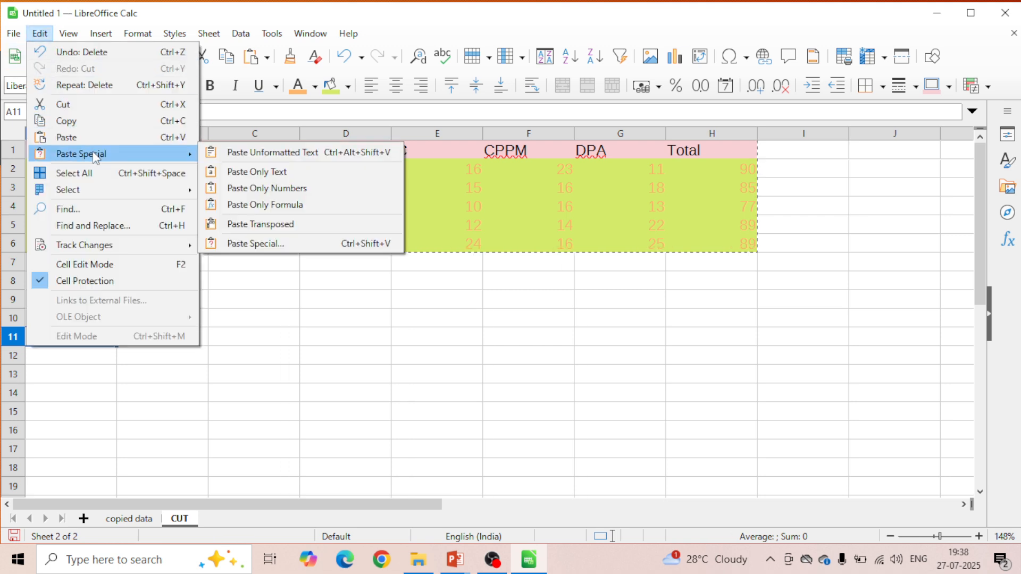
left_click(259, 188)
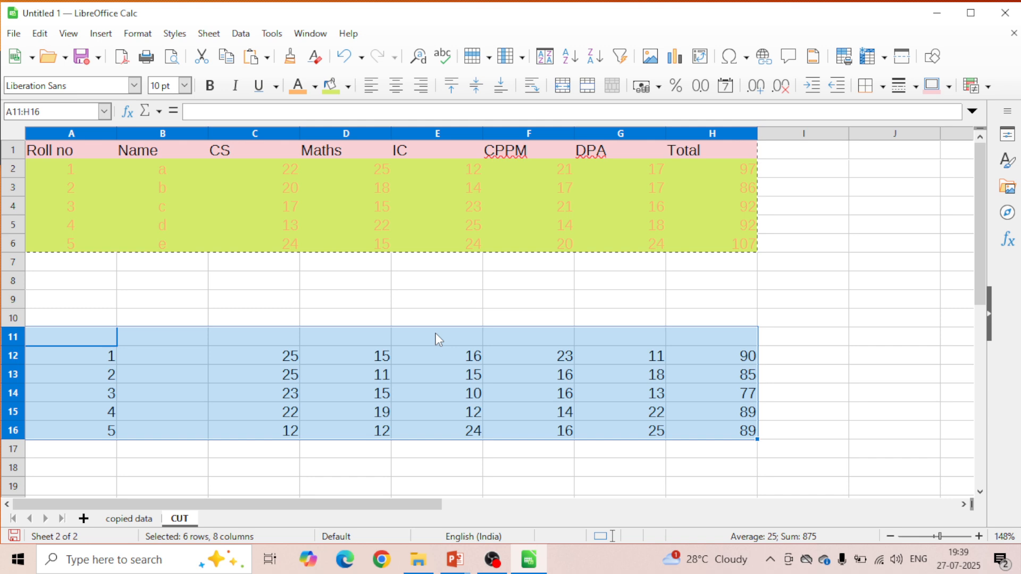
Step: Paste only the text of the copied table at cell A18, check the pasted rows and deselect them
left_click(79, 446)
double_click(78, 444)
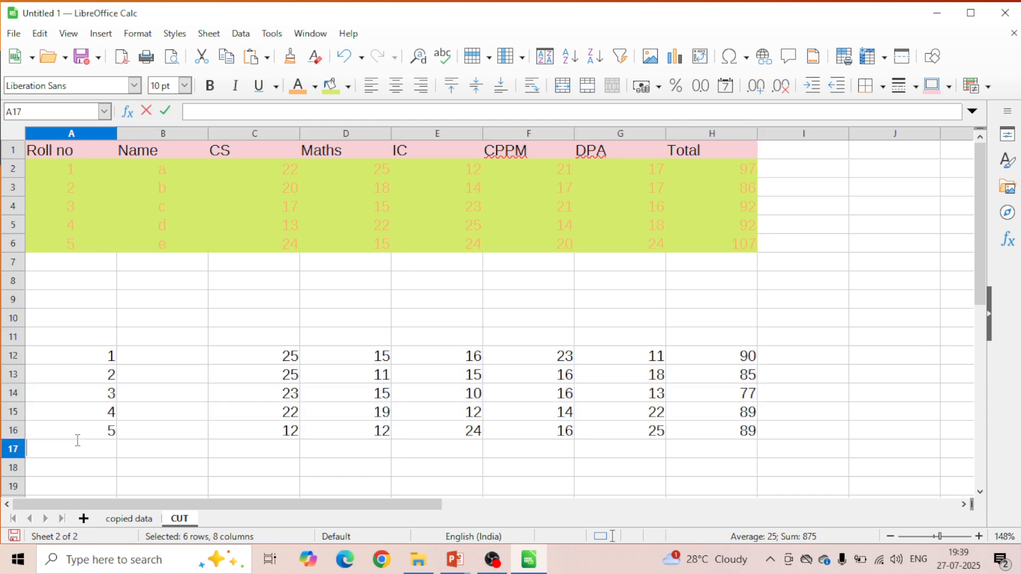
key("Return")
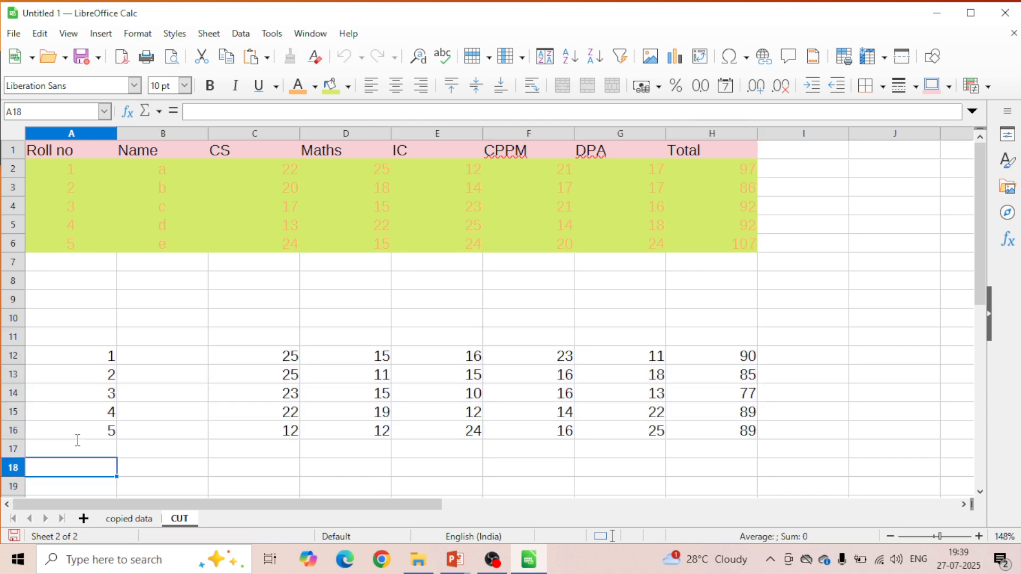
right_click(78, 470)
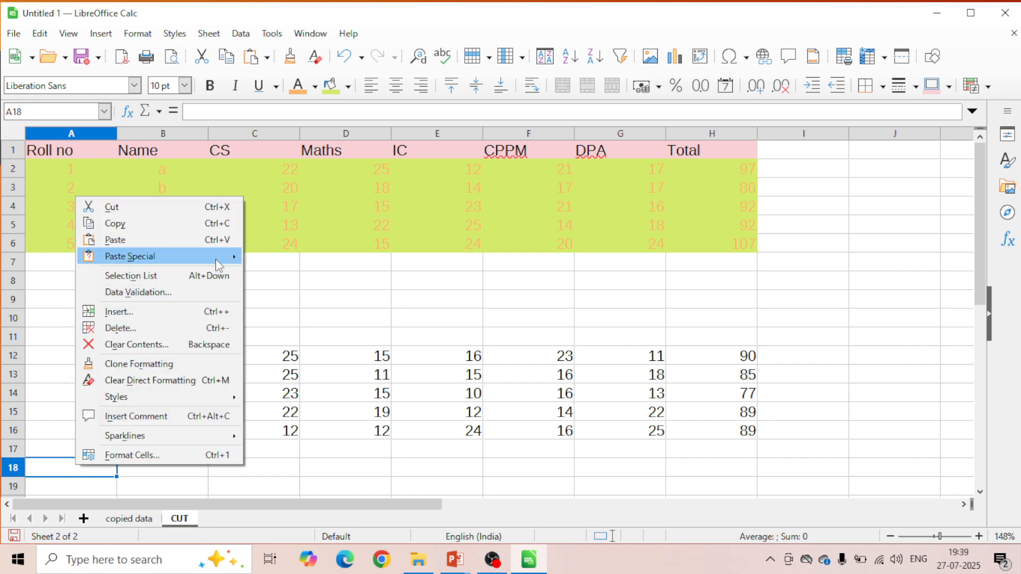
mouse_move(218, 265)
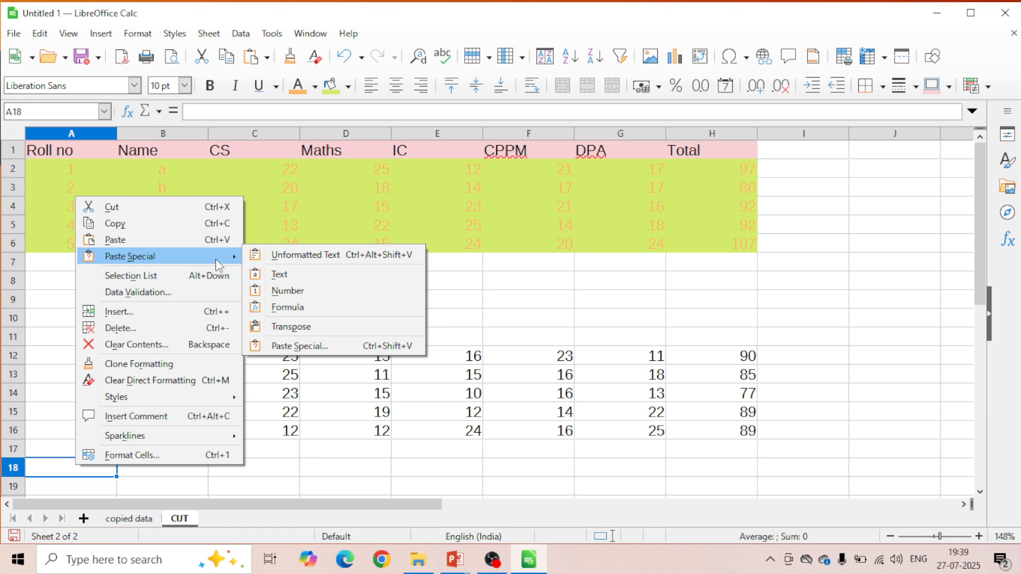
left_click(279, 274)
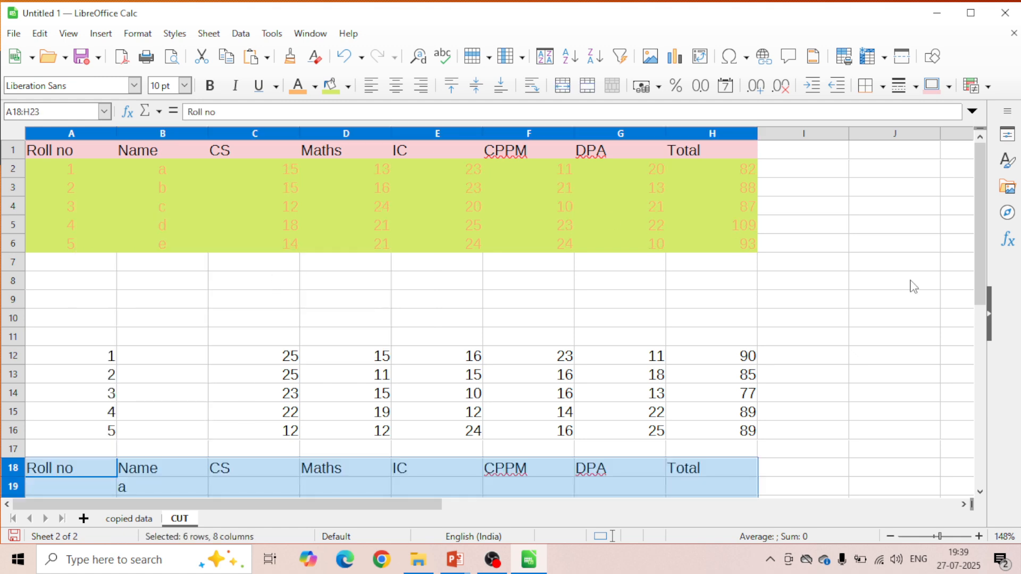
left_click_drag(979, 225, 992, 315)
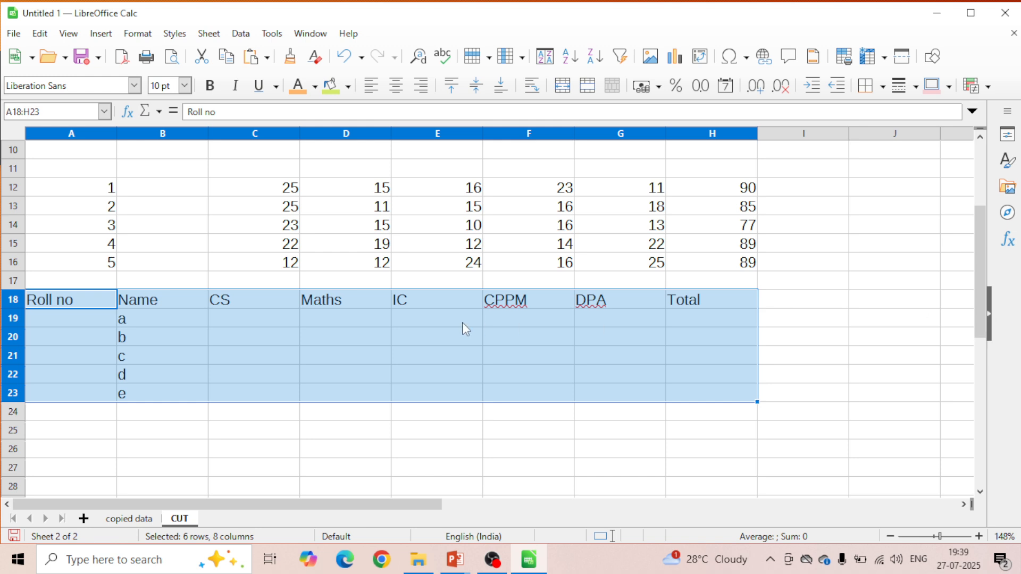
left_click(712, 423)
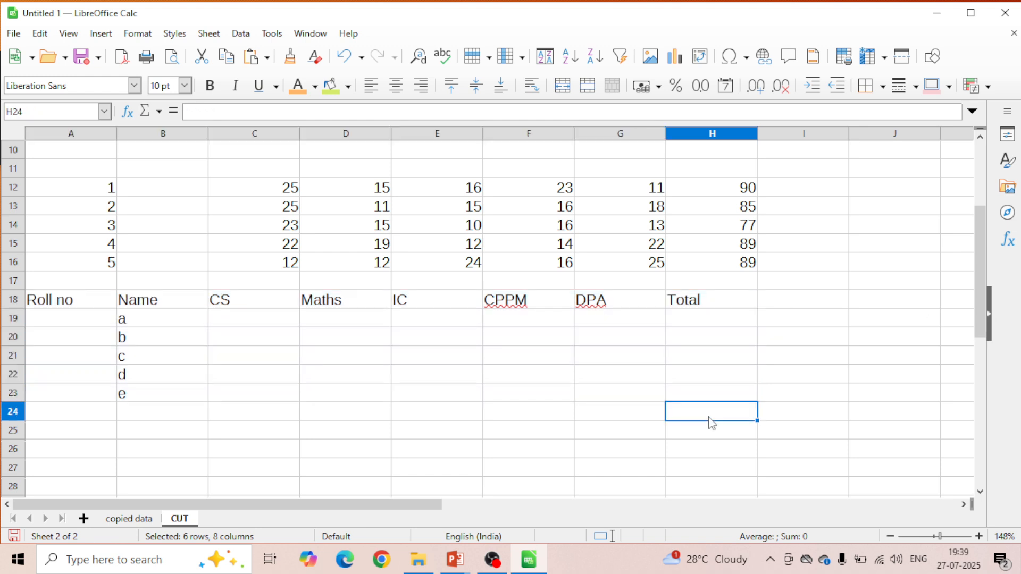
Step: Copy the header row A18:H18 and paste it transposed at cell C26
left_click_drag(82, 303, 700, 313)
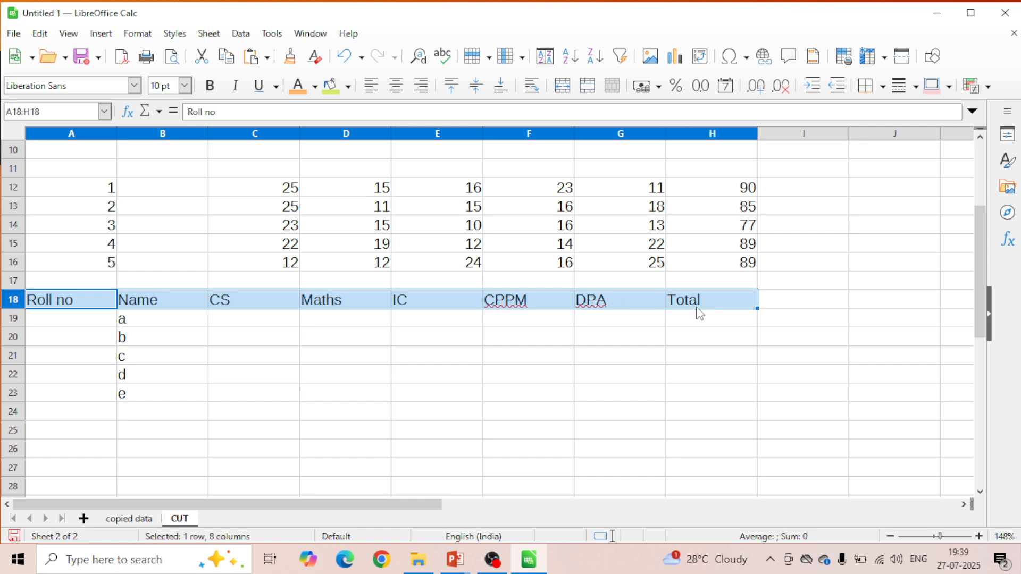
left_click(286, 456)
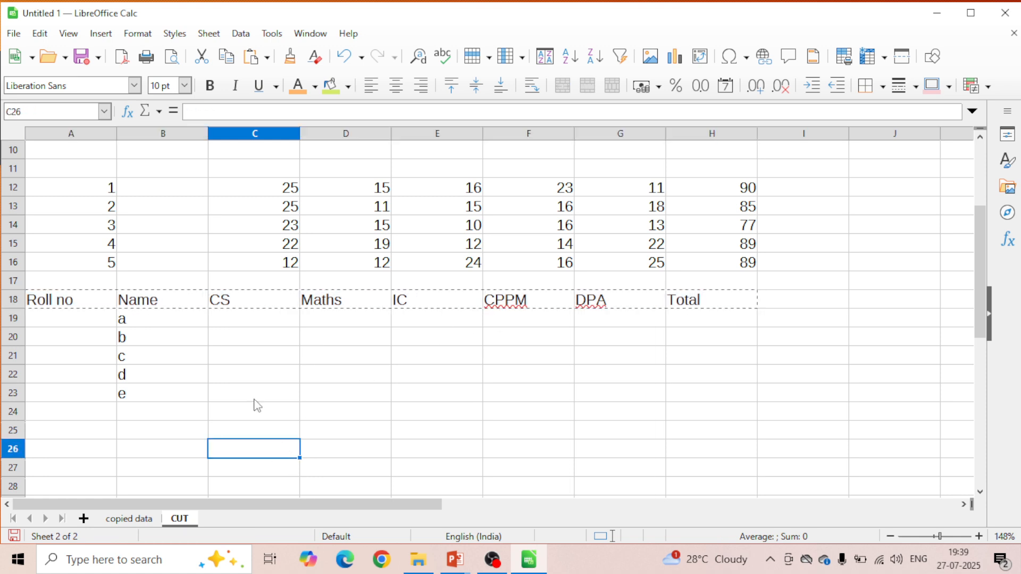
left_click(48, 38)
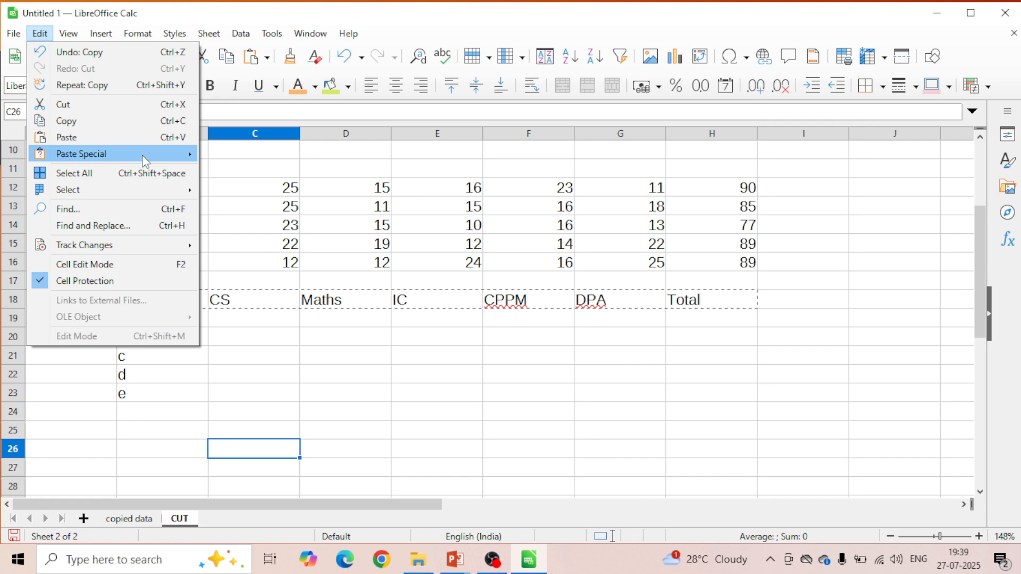
mouse_move(142, 154)
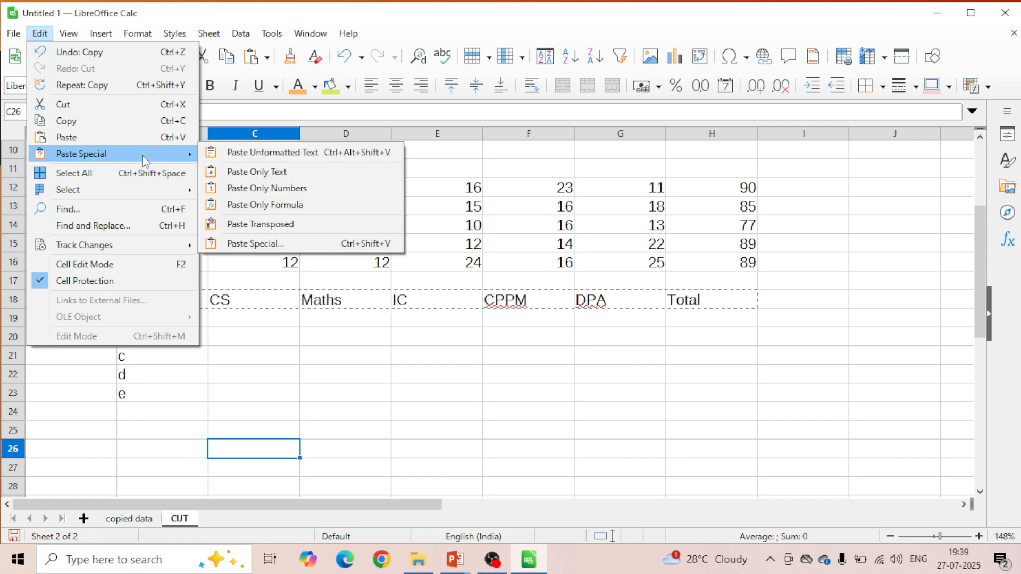
left_click(260, 223)
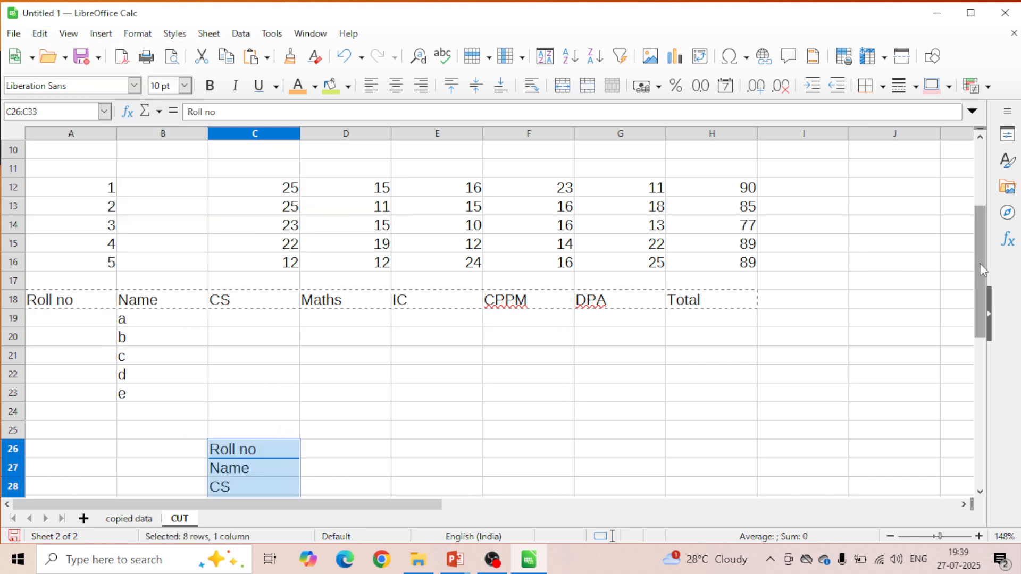
left_click_drag(980, 263, 988, 325)
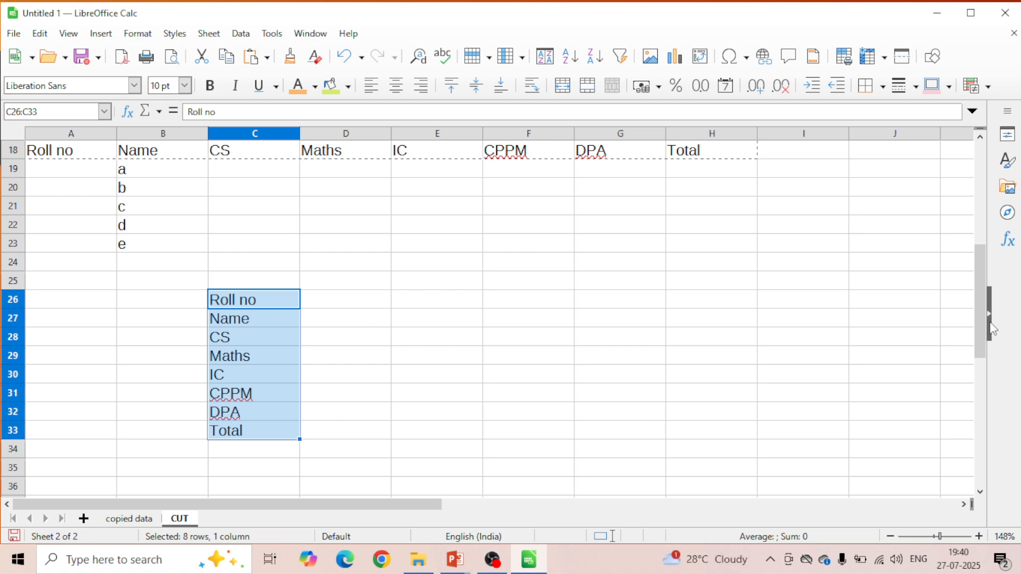
Step: Cut the text-only table copy and the transposed headers out of A18:H33
left_click(733, 366)
left_click_drag(695, 430, 41, 377)
key("ctrl+x")
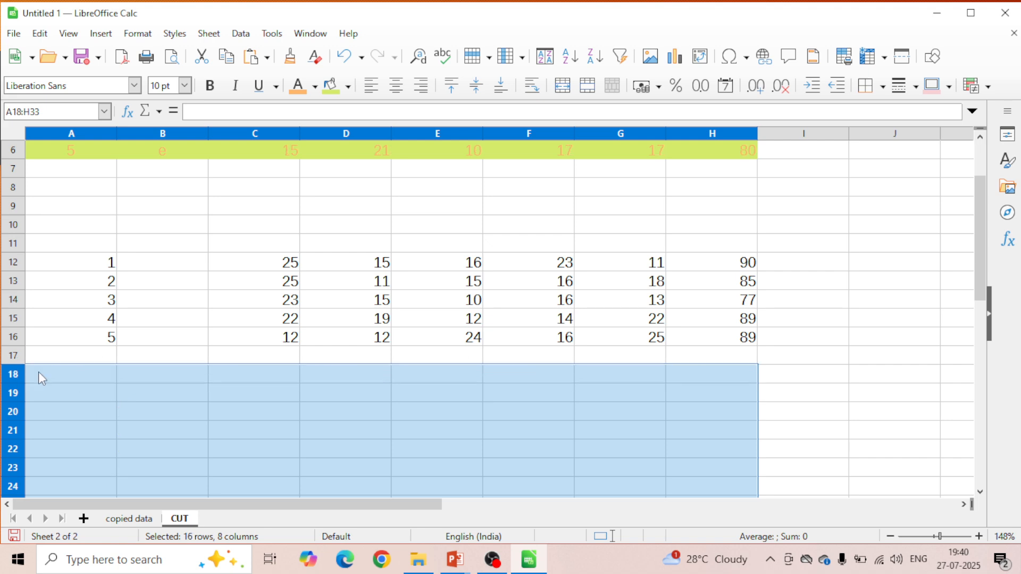
left_click_drag(53, 248, 646, 341)
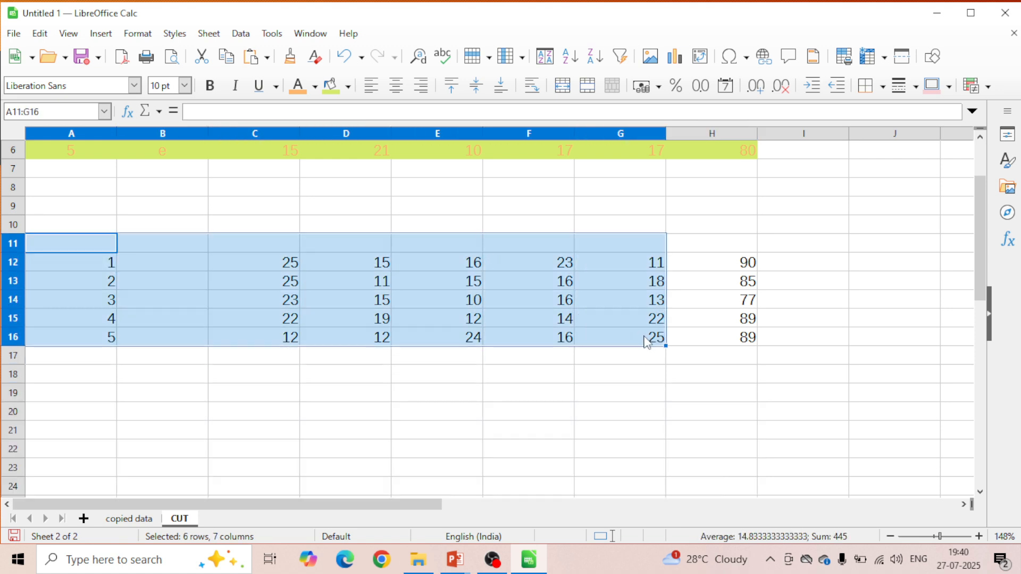
left_click(635, 376)
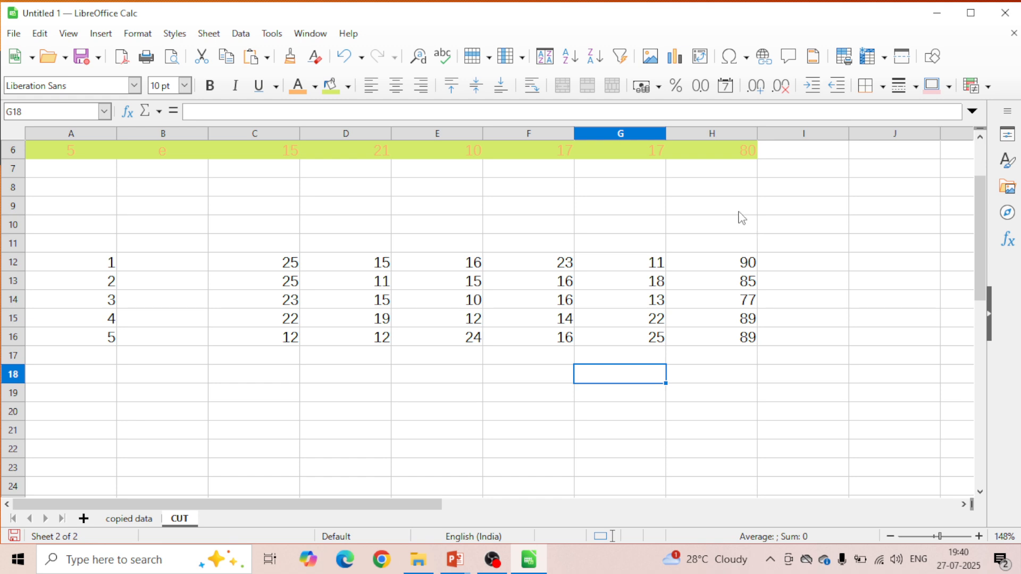
Step: Clone the formatting of cell C3 onto the pasted numbers in A12:F16 and deselect them
left_click(290, 57)
left_click_drag(981, 235, 974, 153)
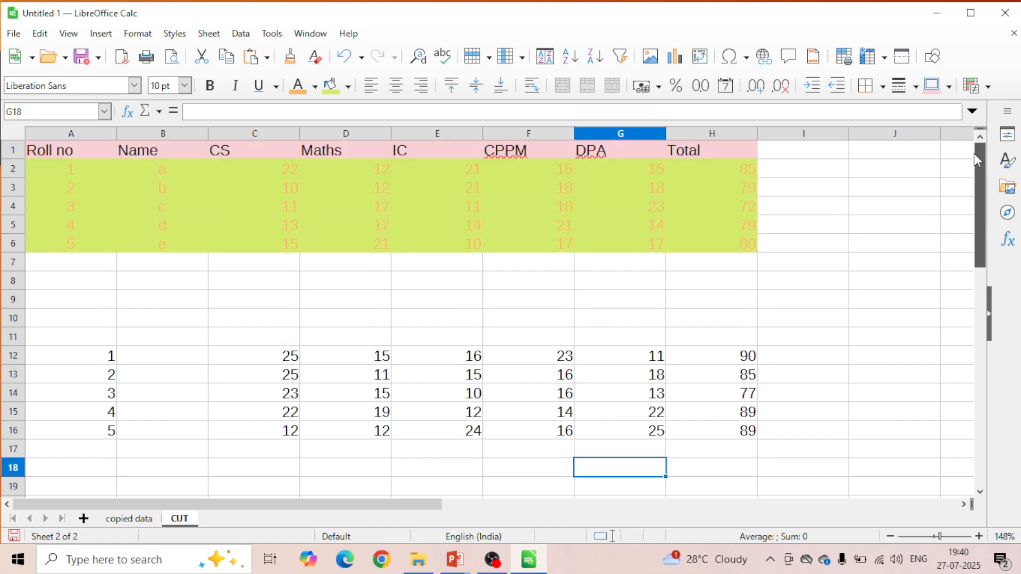
left_click(254, 189)
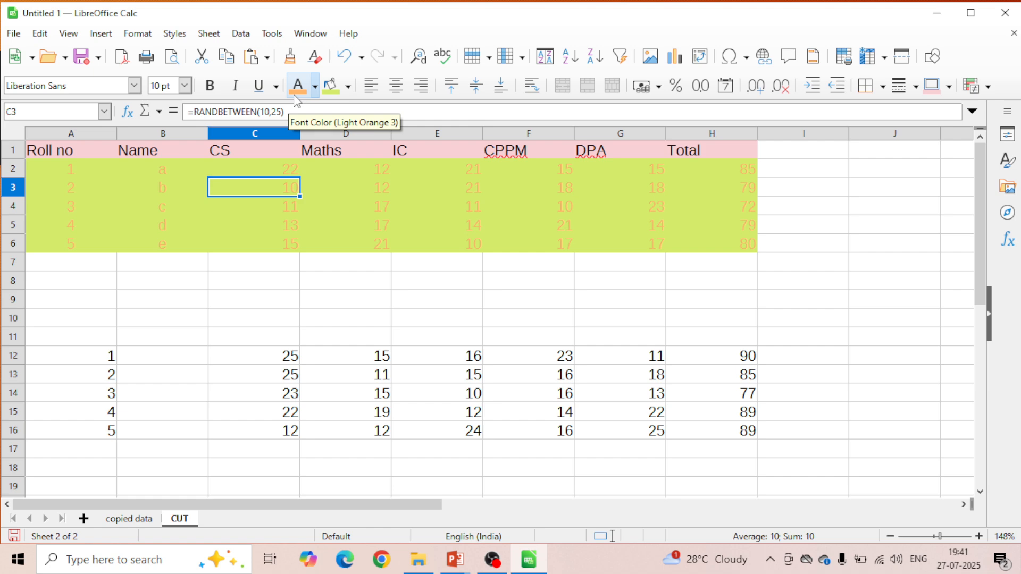
left_click(290, 57)
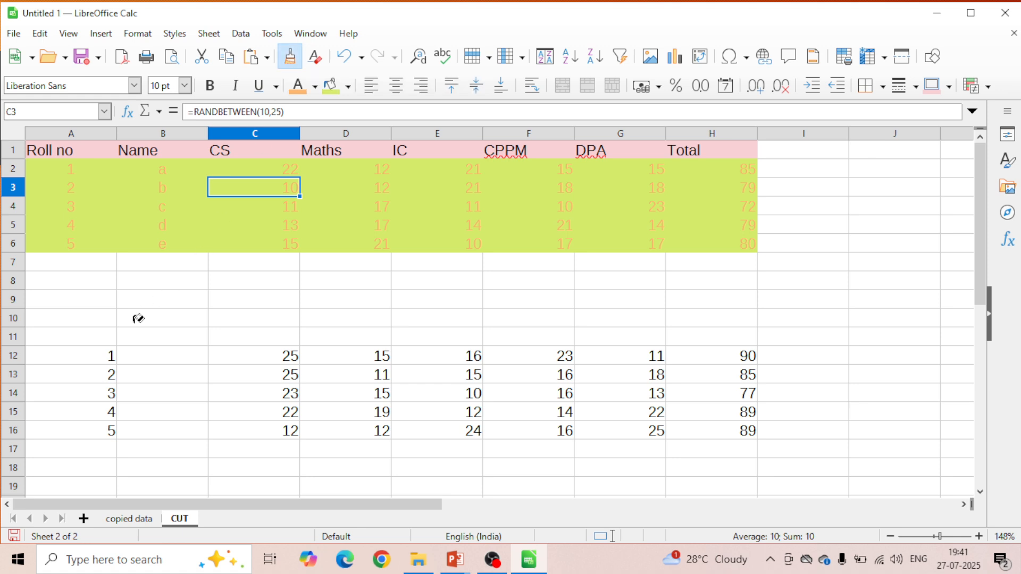
left_click(97, 360)
mouse_move(96, 364)
left_mouse_down()
mouse_move(319, 397)
mouse_move(565, 410)
mouse_move(569, 436)
left_mouse_up()
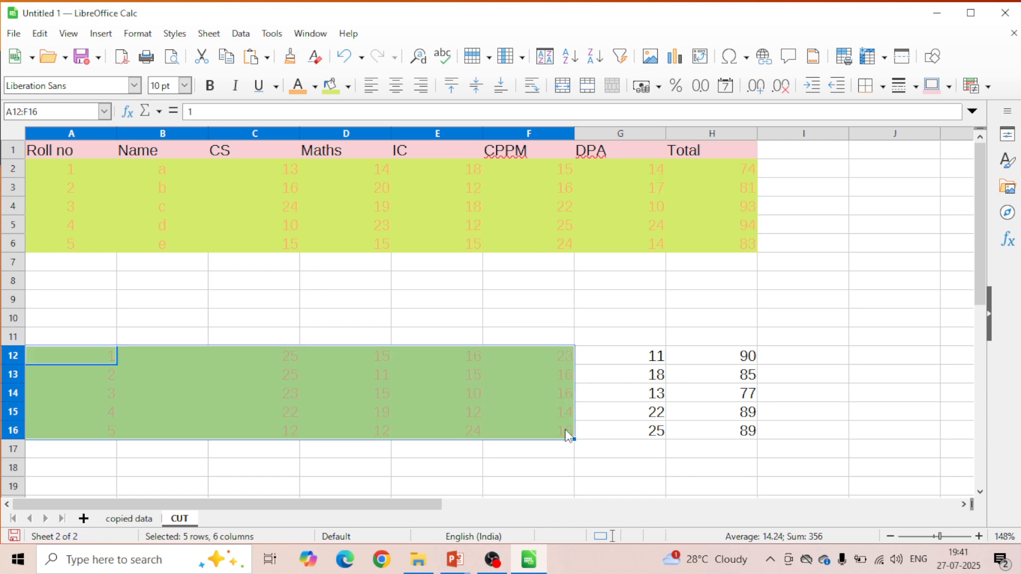
left_click(488, 322)
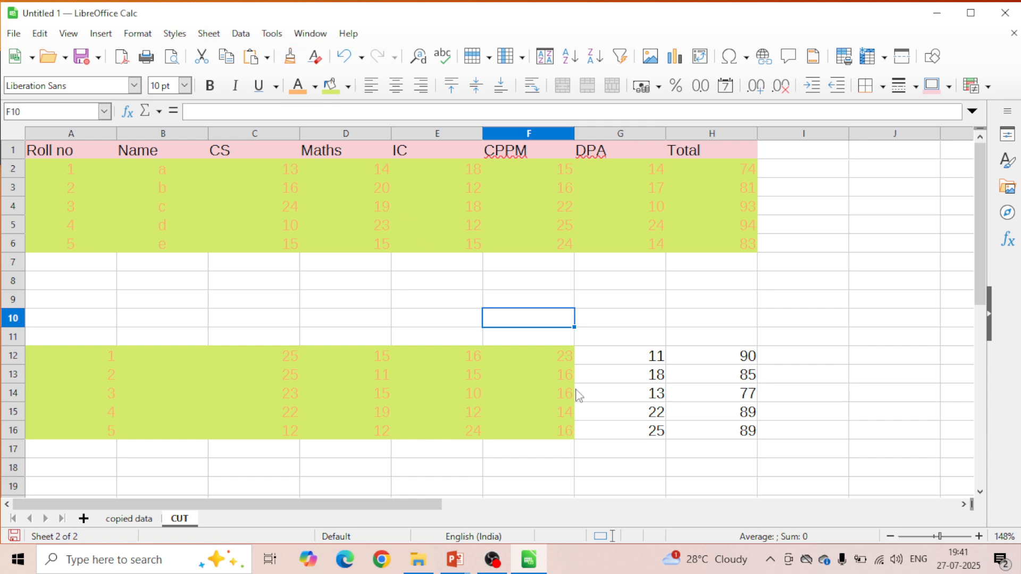
key("alt+Tab")
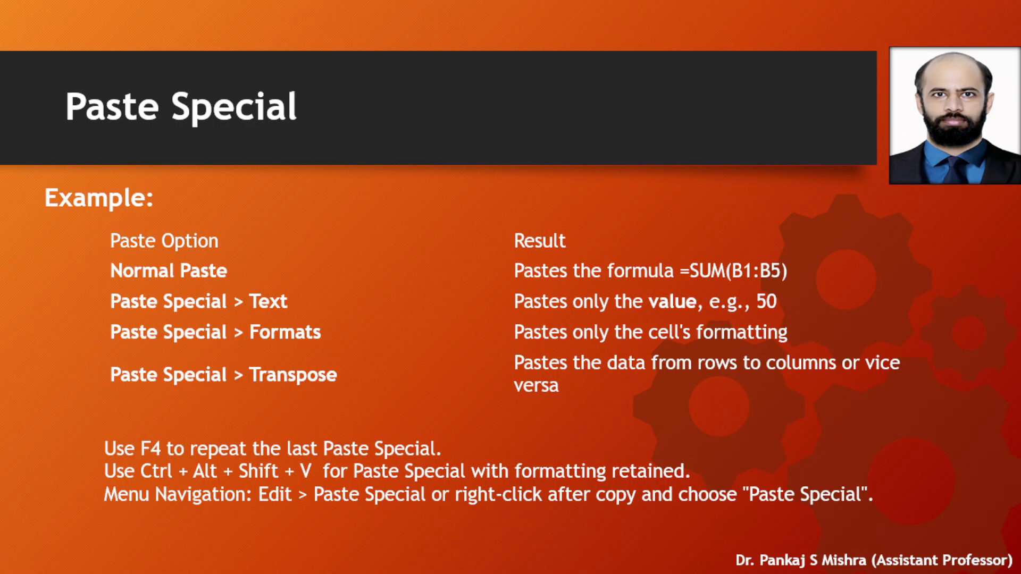
key("Right")
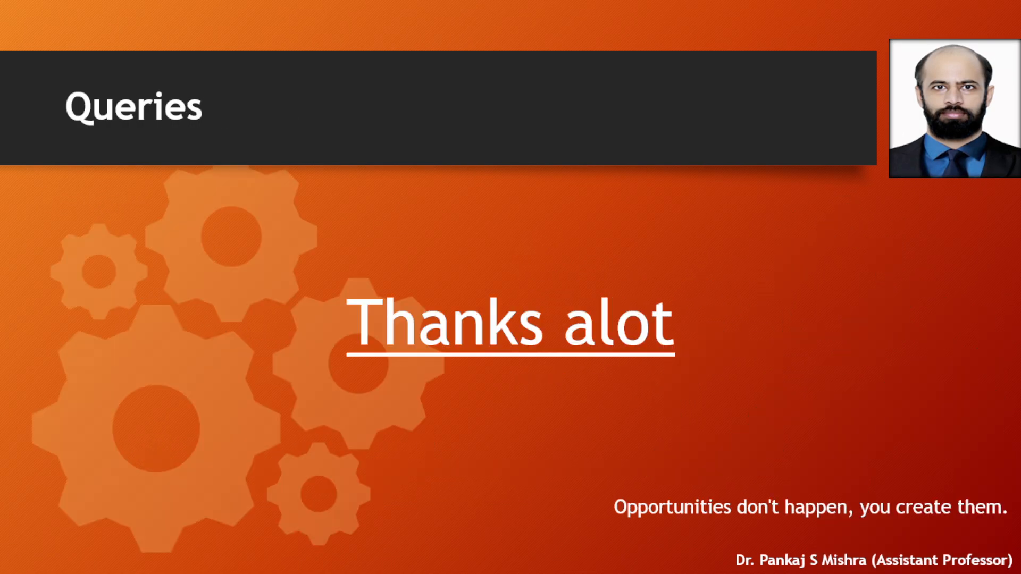